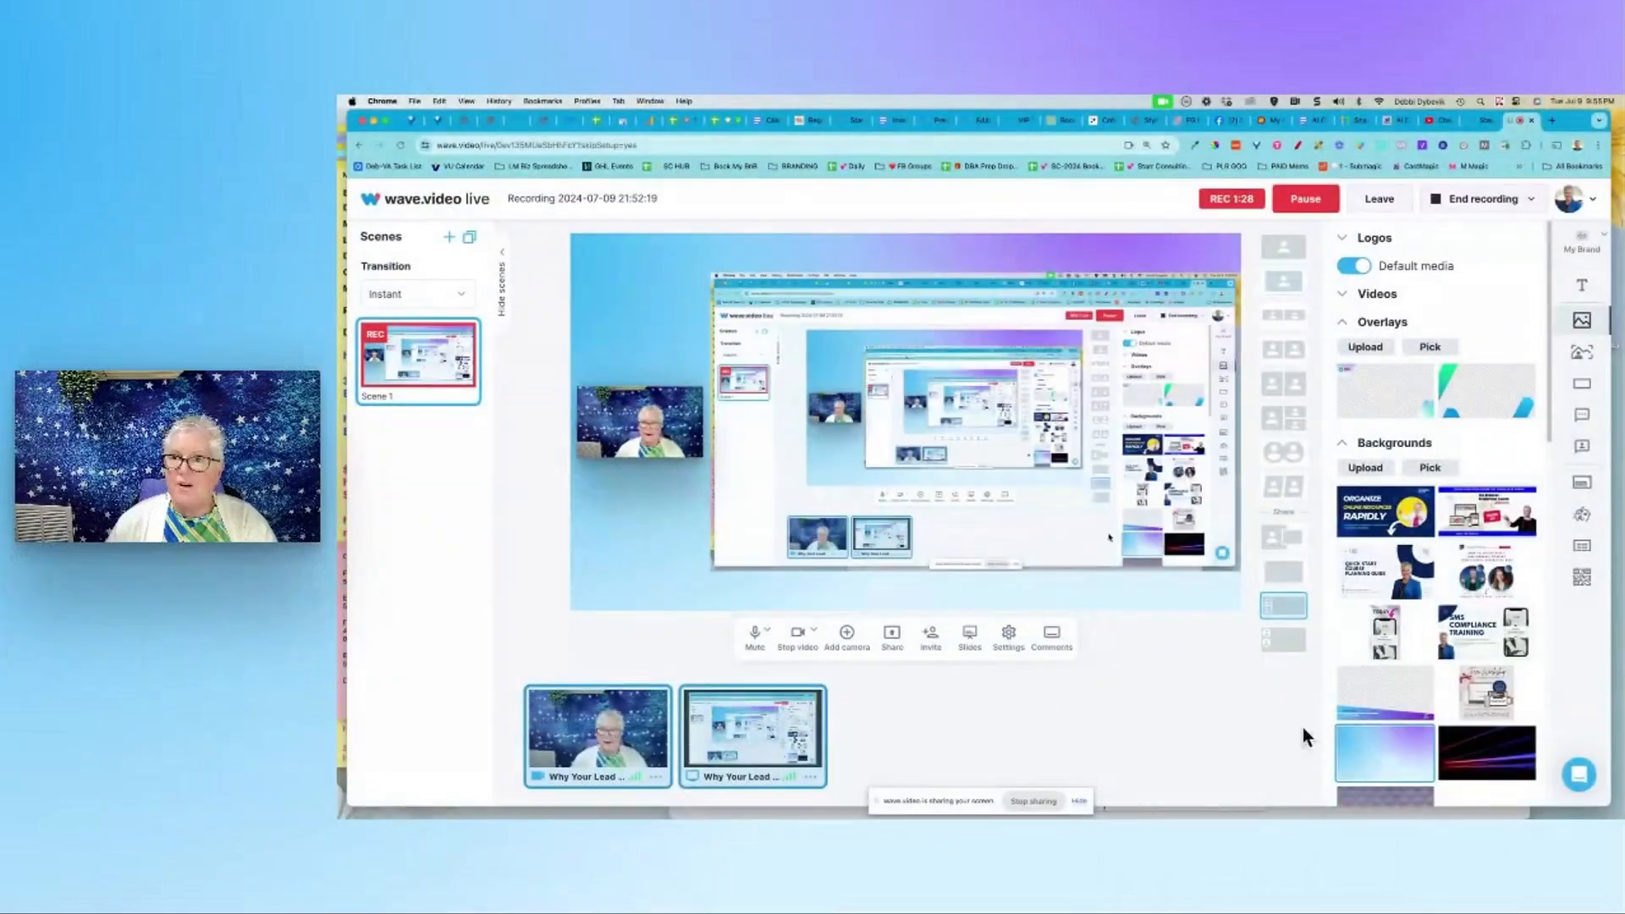
# Step: Switch to the email templates page and open Sample Template in the email builder
pyautogui.click(1479, 127)
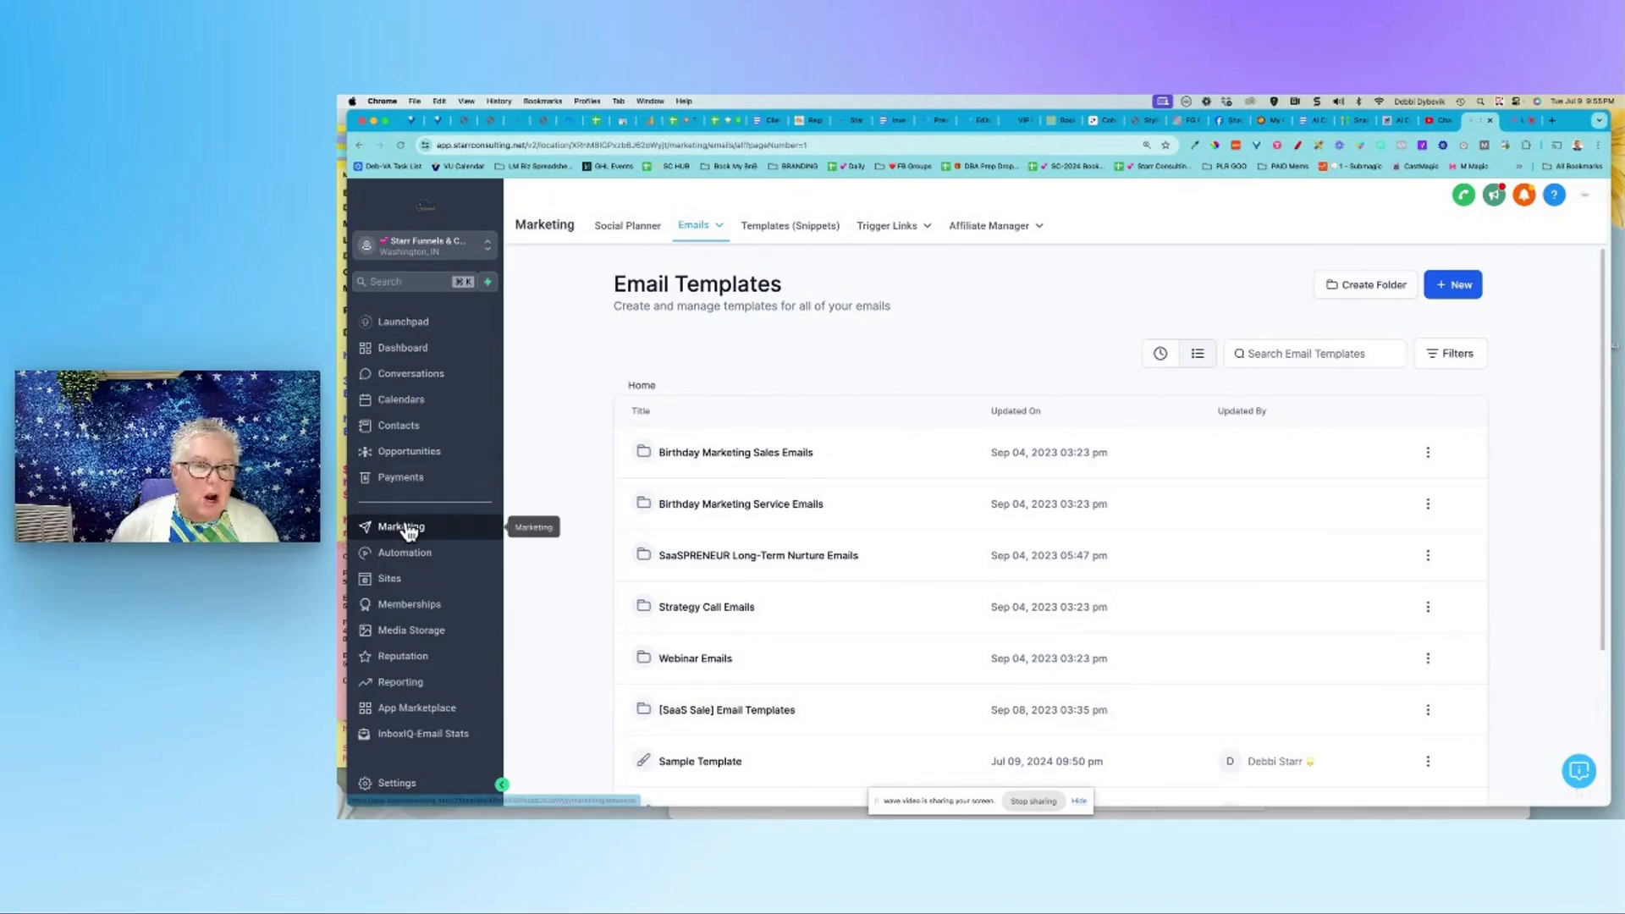
pyautogui.moveTo(685, 227)
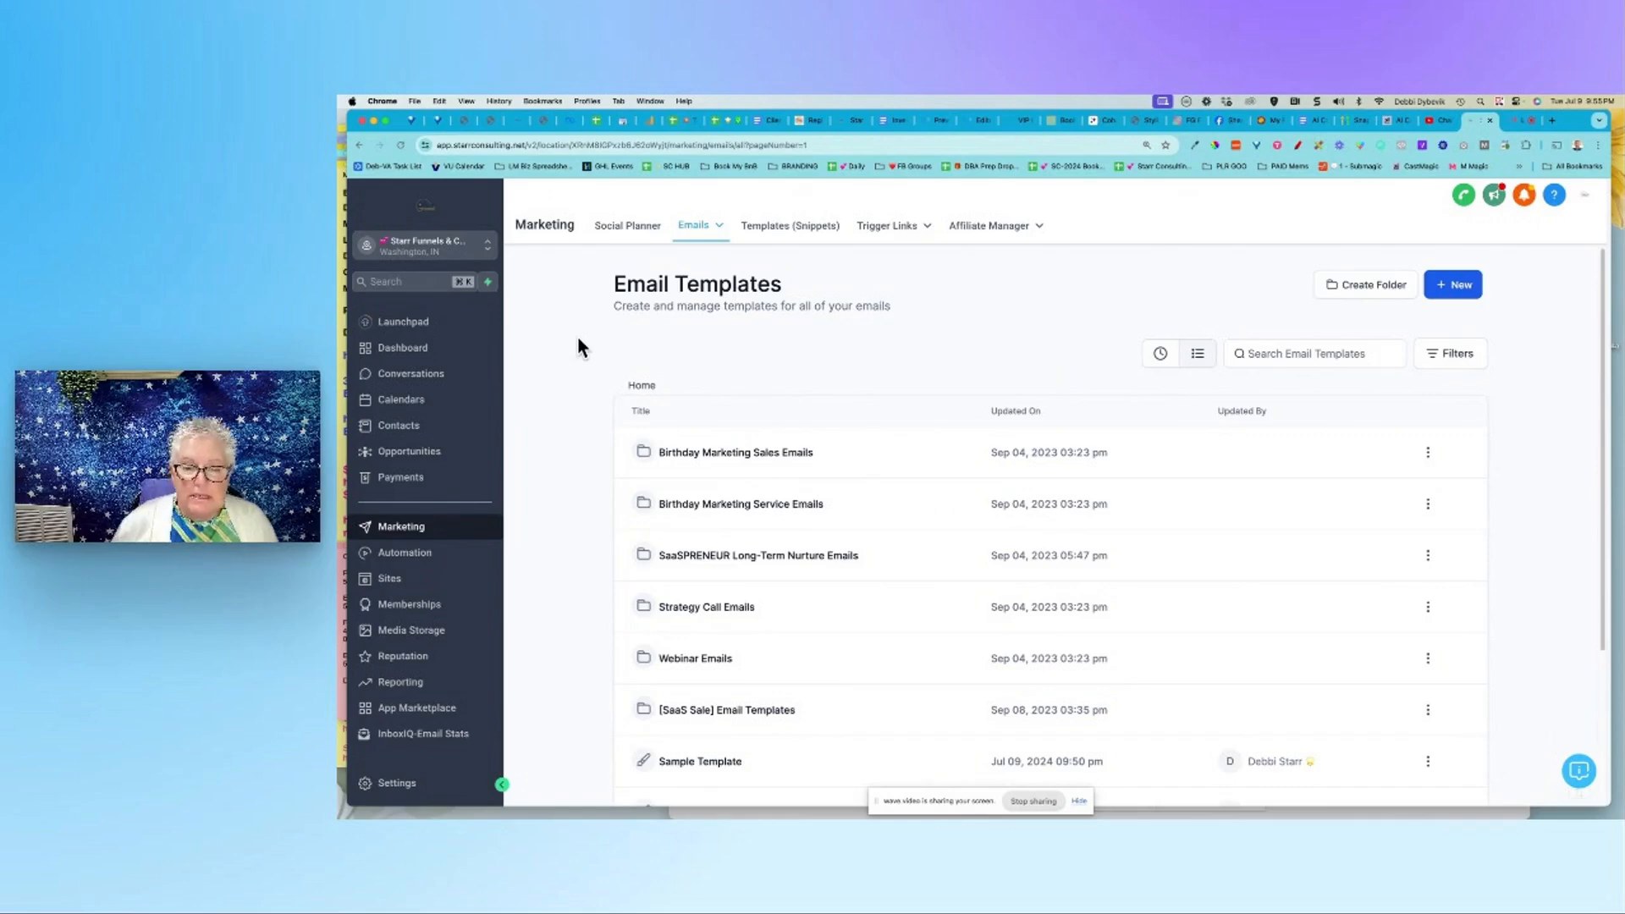
pyautogui.click(711, 763)
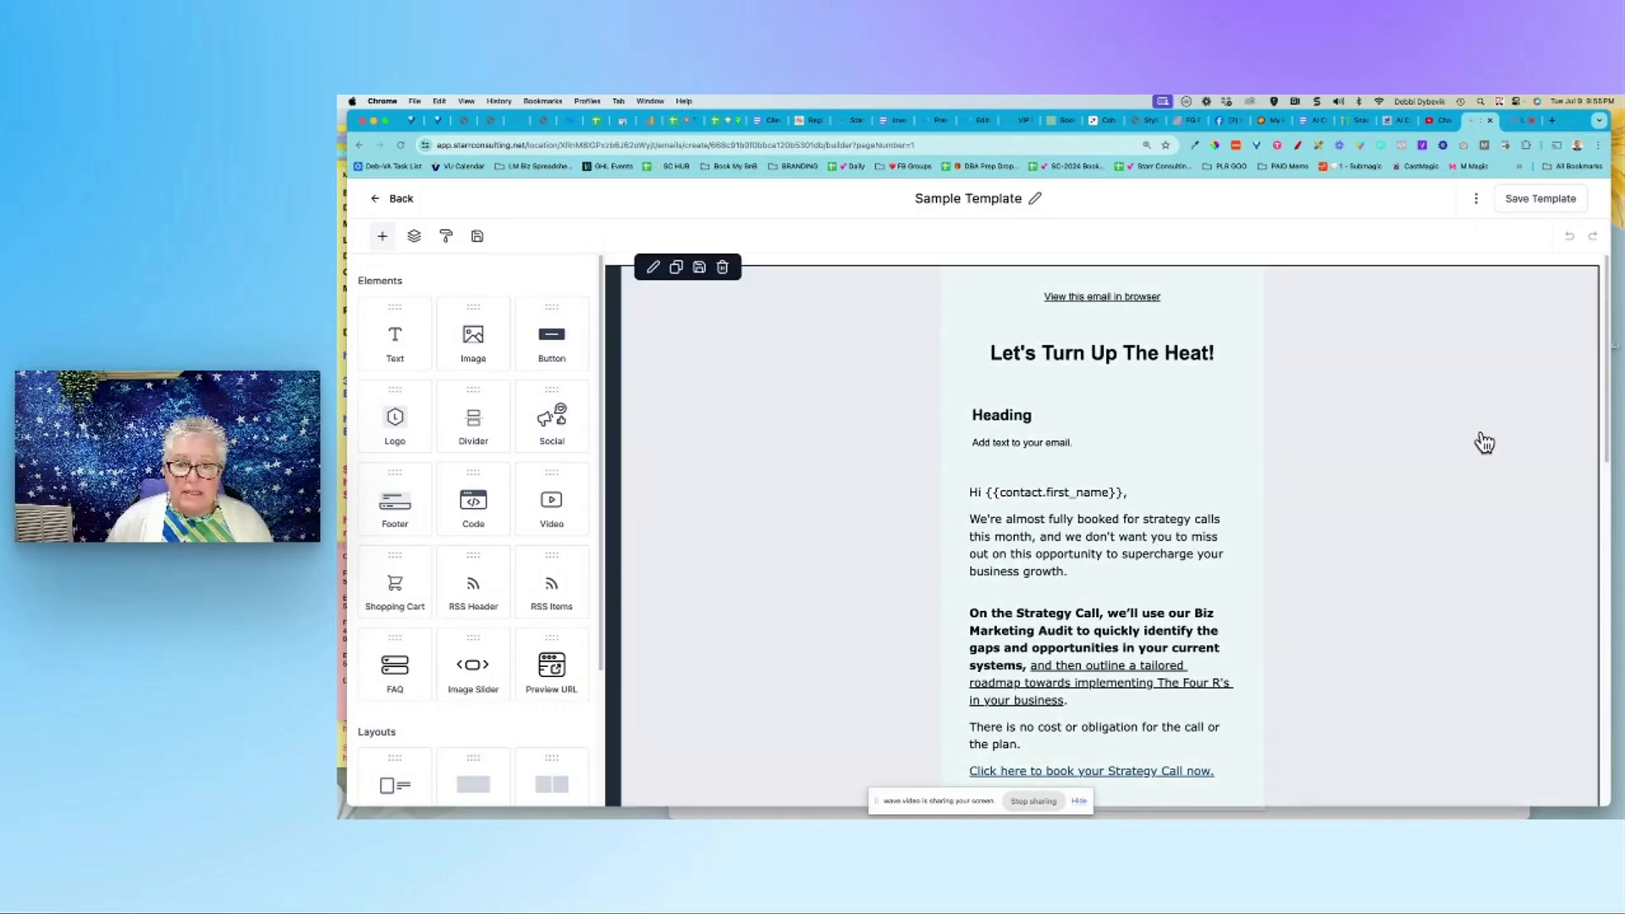
pyautogui.scroll(-5, 1484, 442)
pyautogui.scroll(-7, 1403, 508)
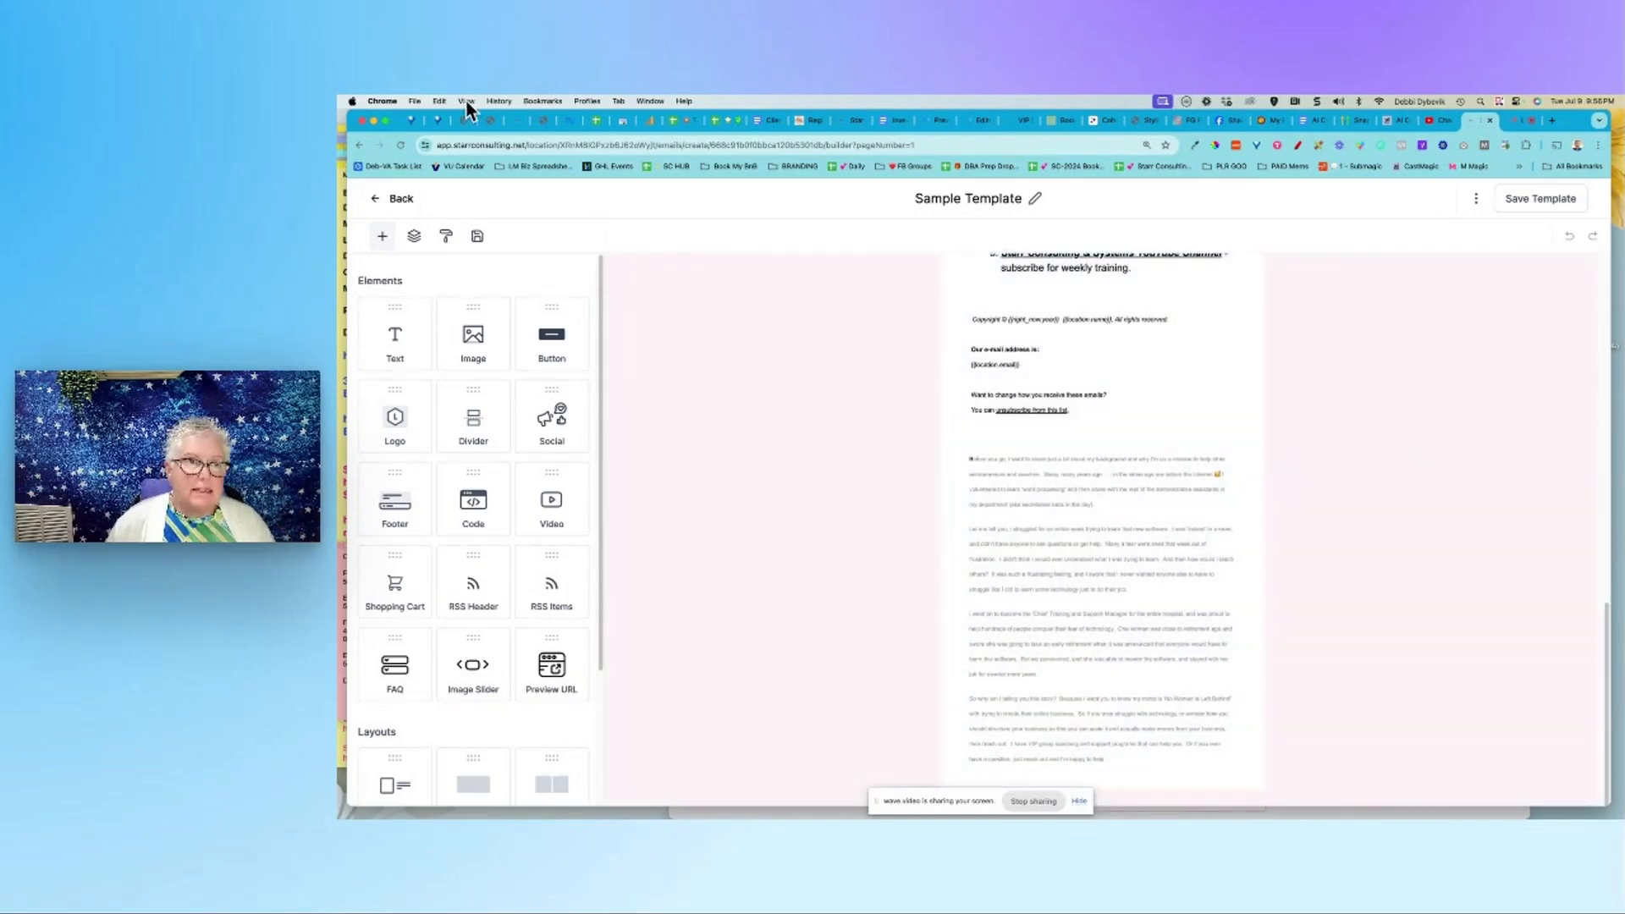
# Step: Enlarge the browser page to 175% zoom
pyautogui.click(467, 101)
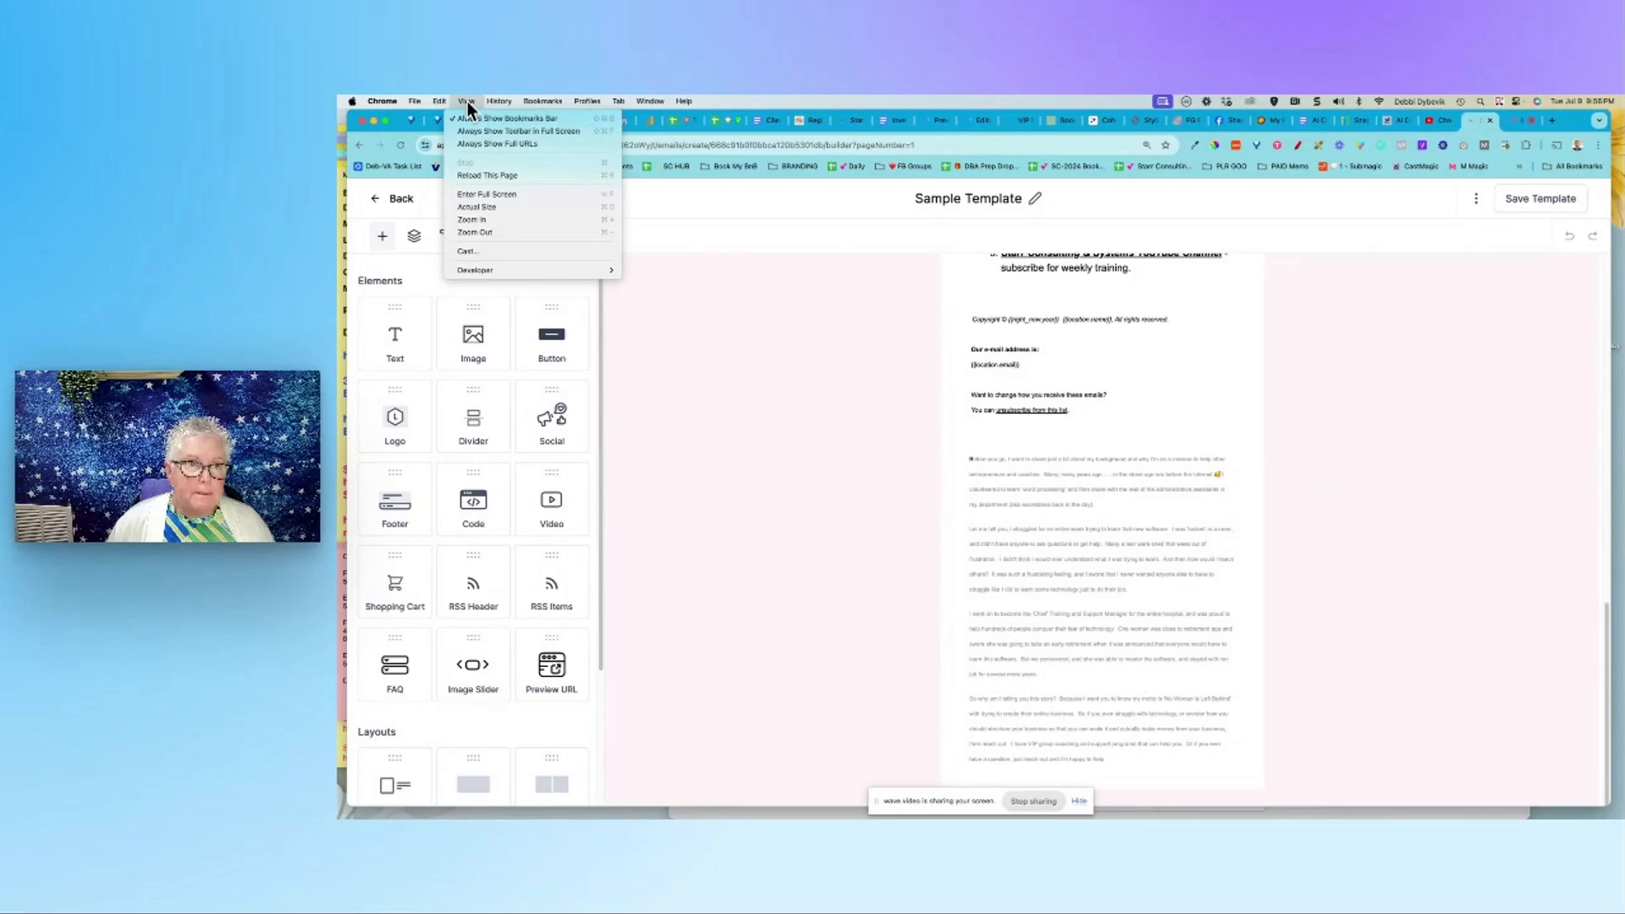
pyautogui.click(471, 220)
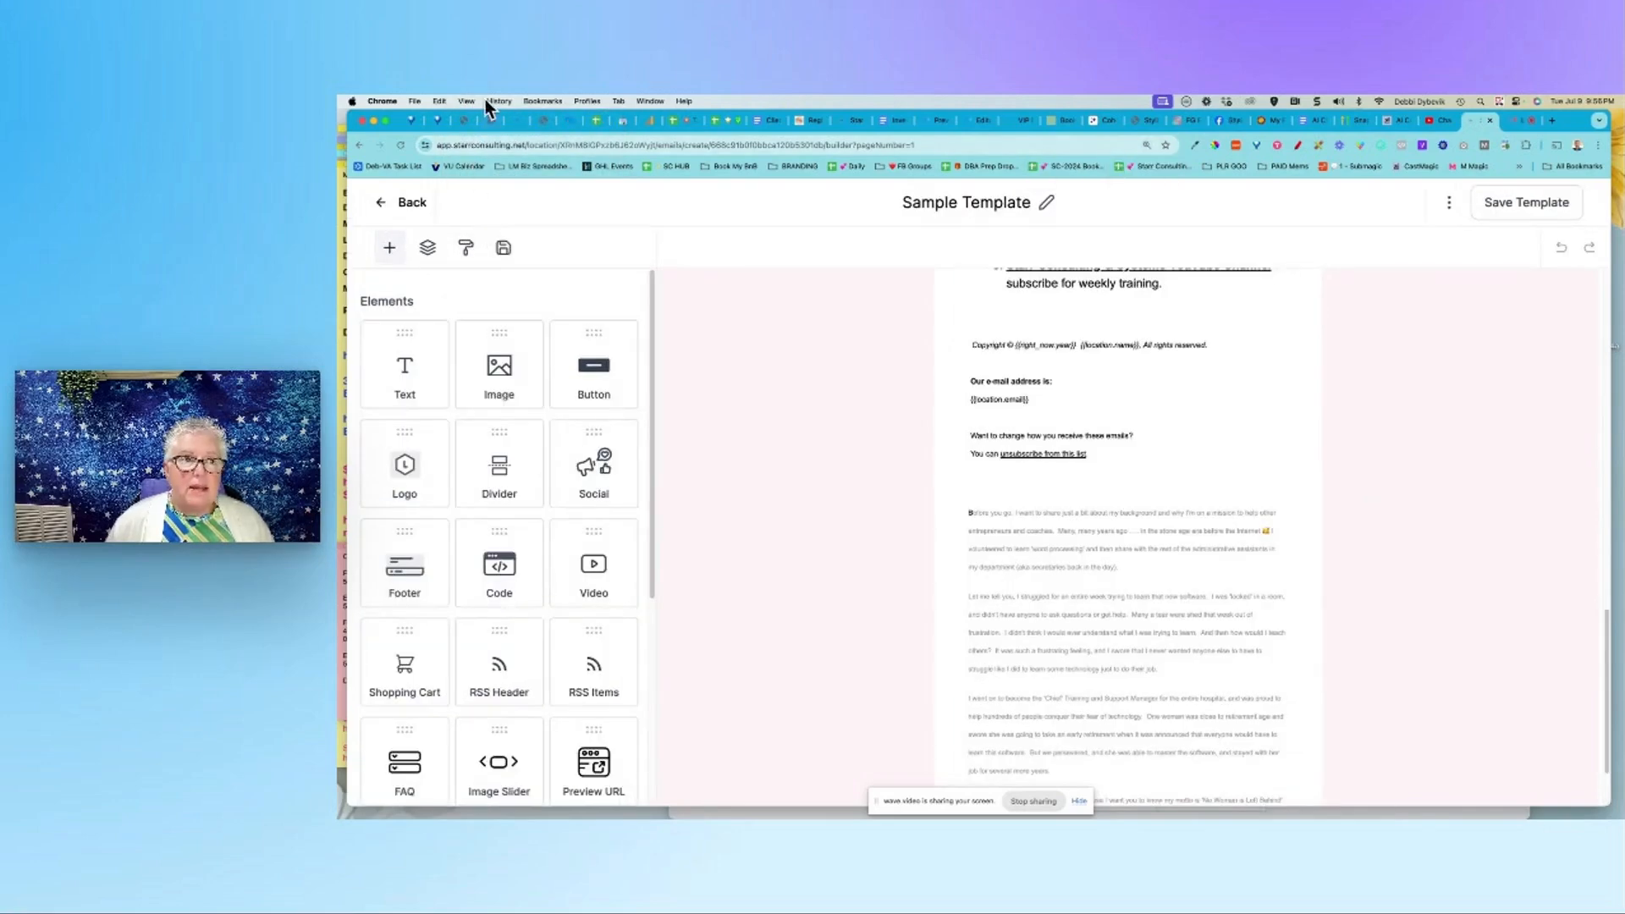
pyautogui.click(467, 101)
pyautogui.click(491, 219)
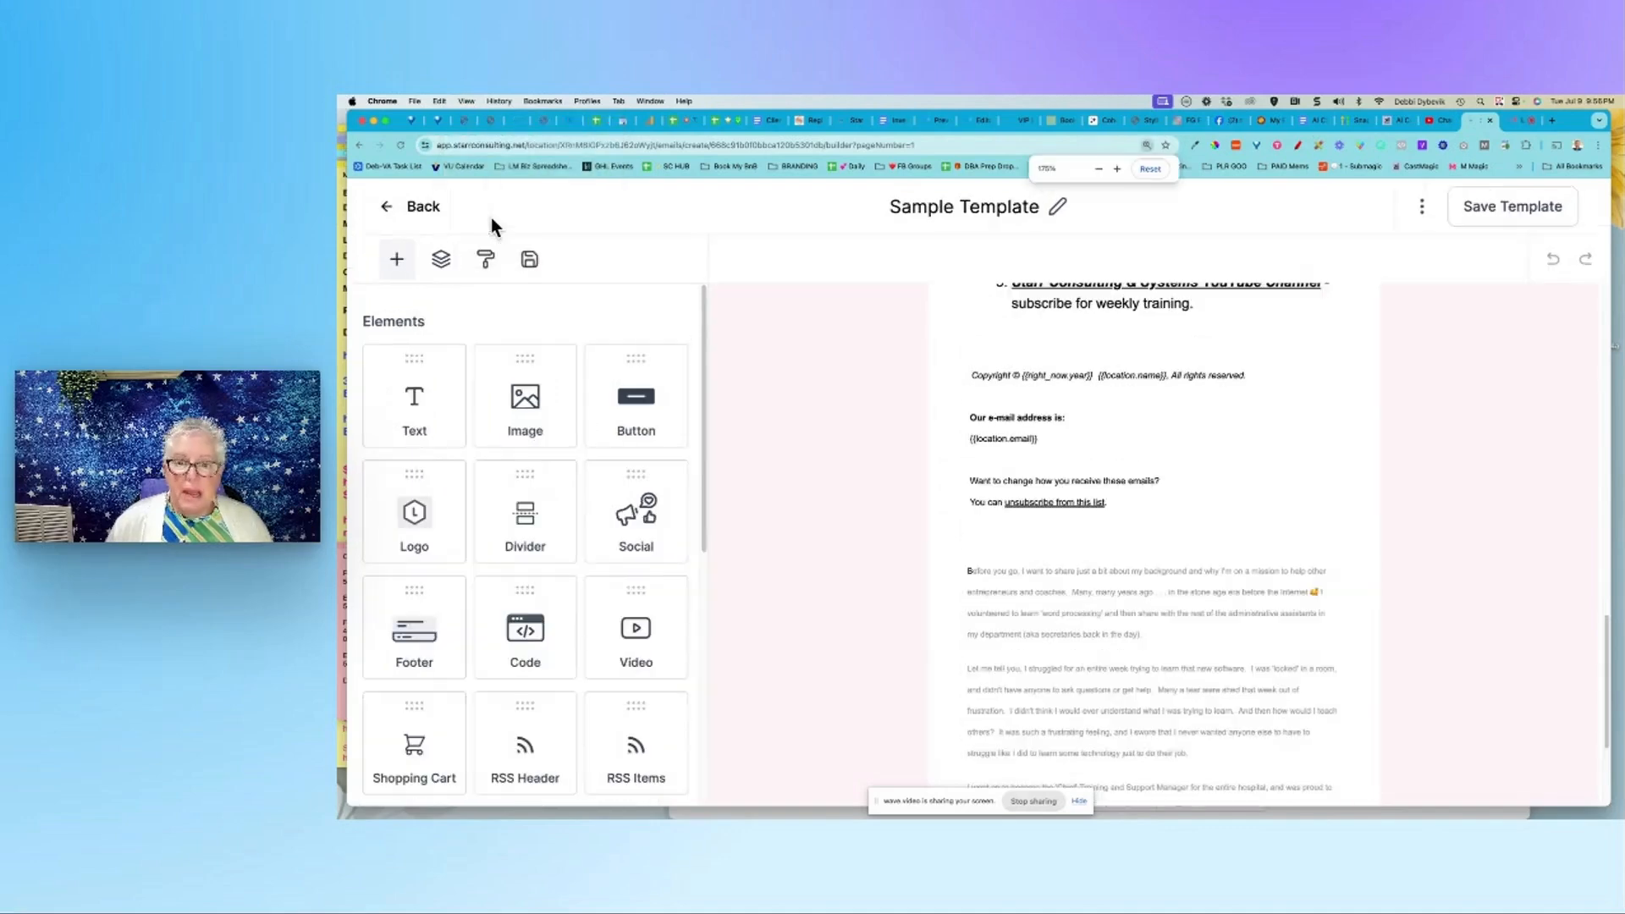
# Step: Examine the Sample Template's layout, from the title and strategy call message through the PS offers and footer to the closing story
pyautogui.scroll(10, 796, 495)
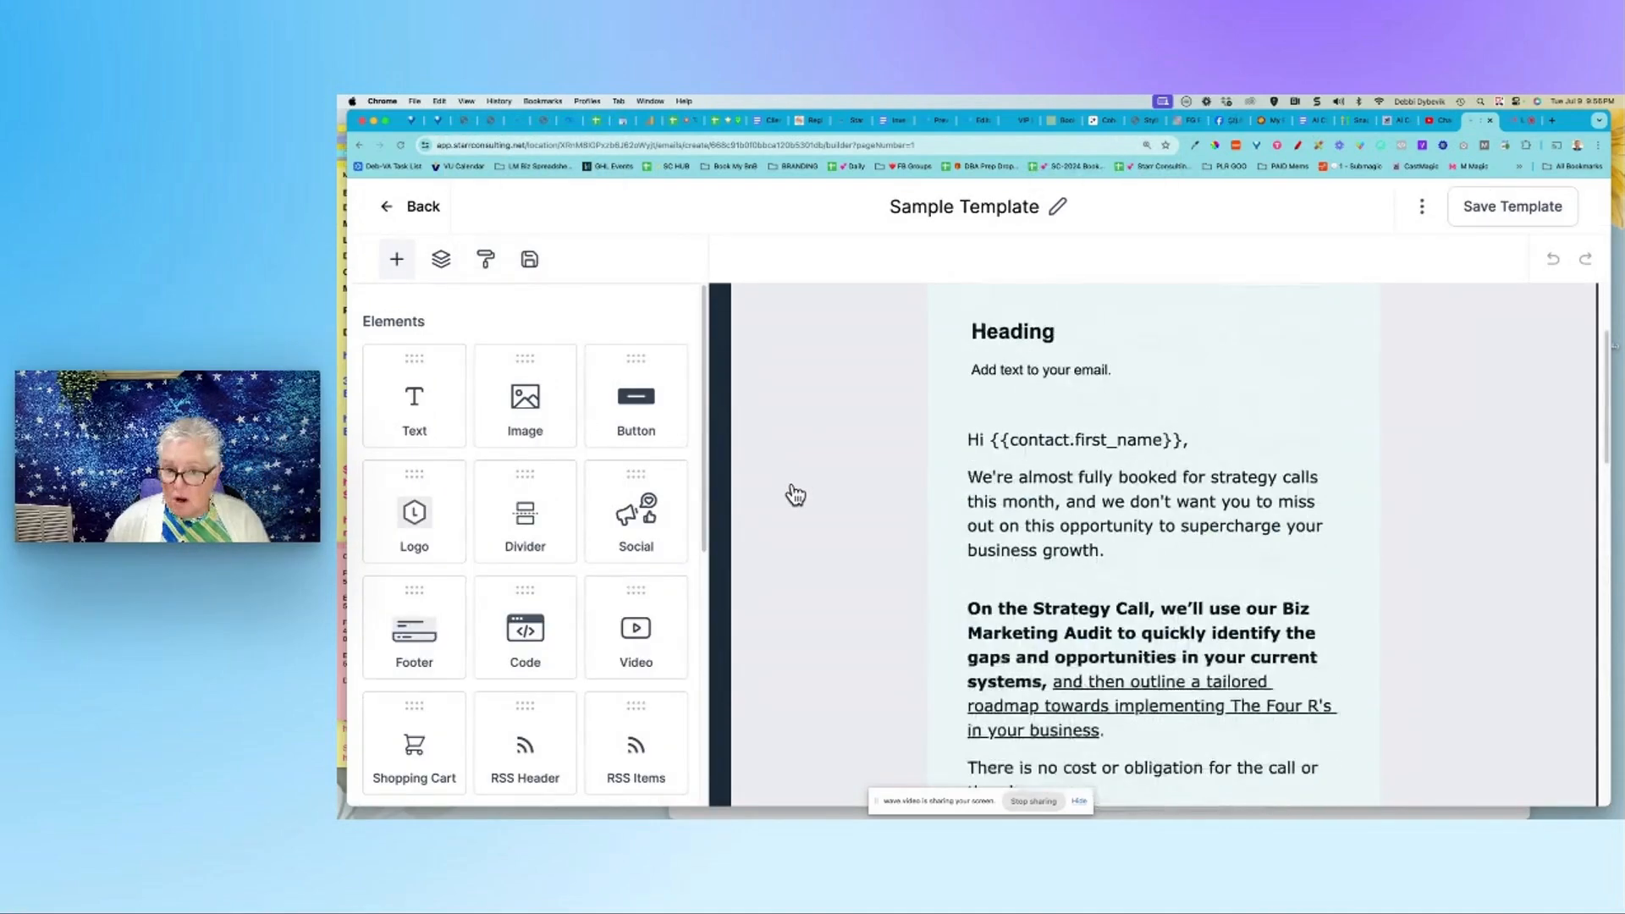
pyautogui.scroll(-3, 795, 495)
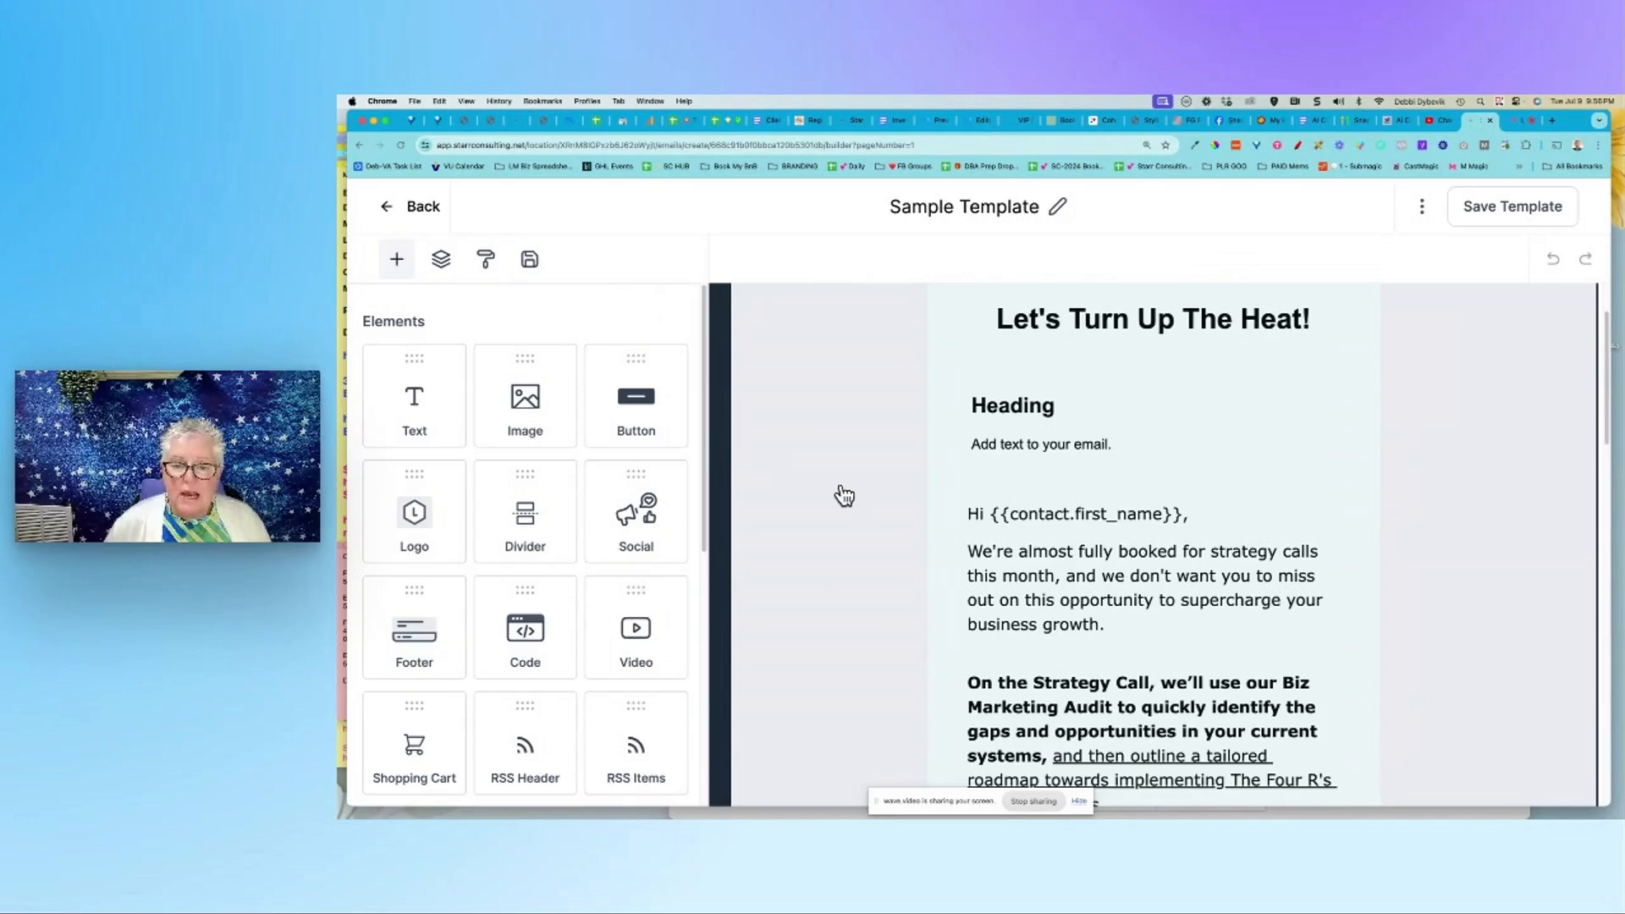
pyautogui.scroll(-15, 844, 495)
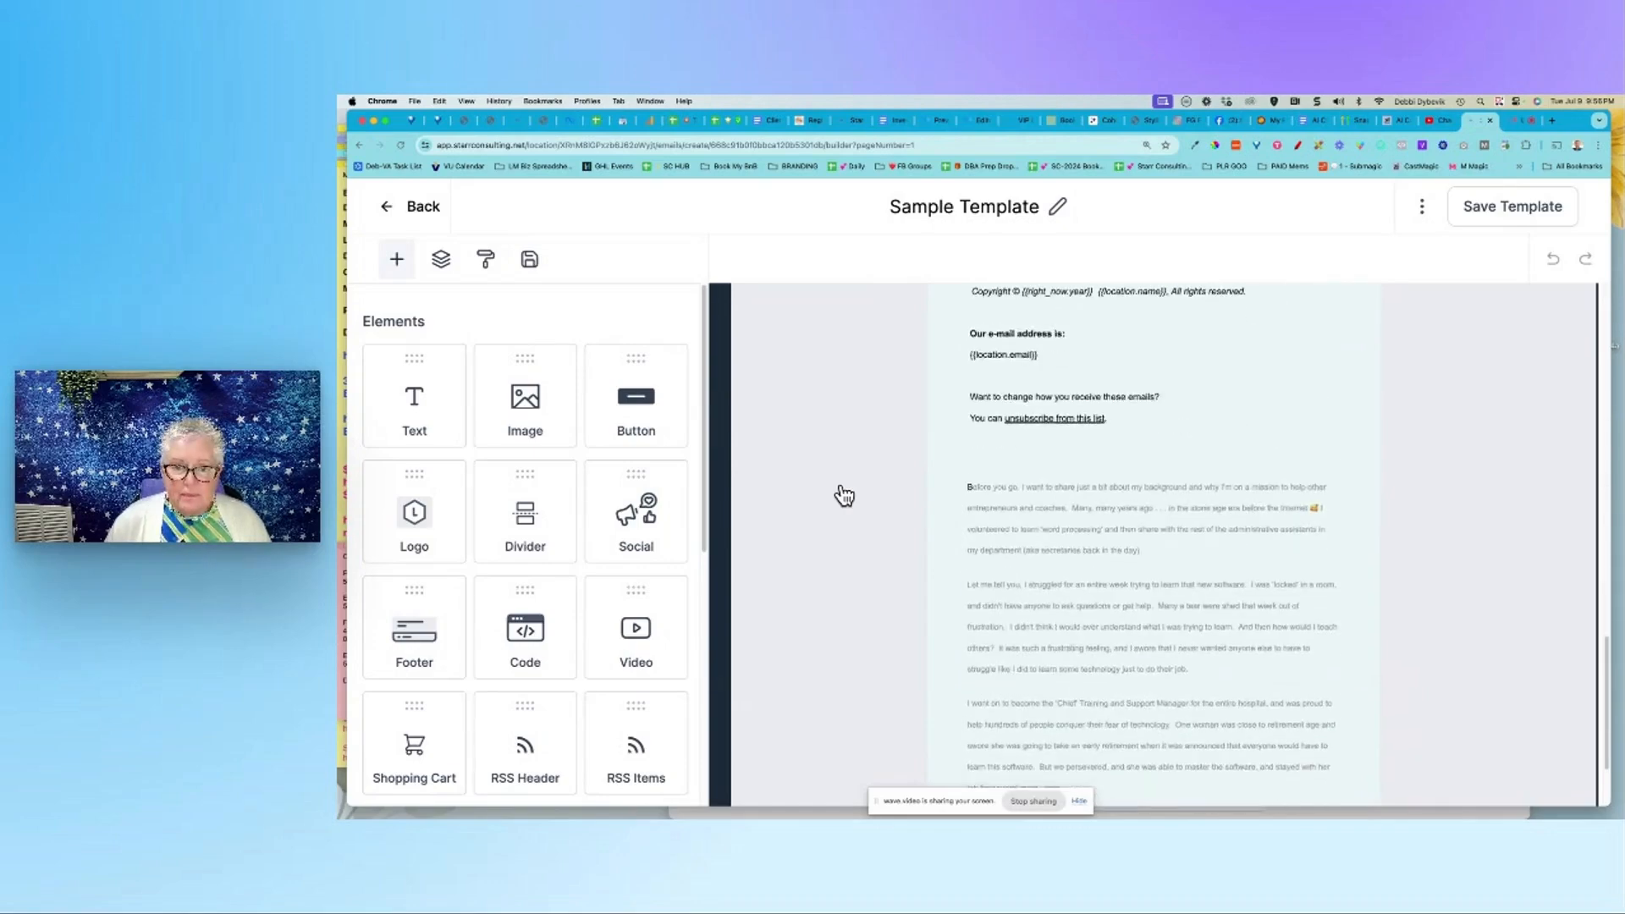
pyautogui.scroll(-2, 843, 495)
pyautogui.scroll(4, 859, 548)
pyautogui.scroll(-4, 862, 554)
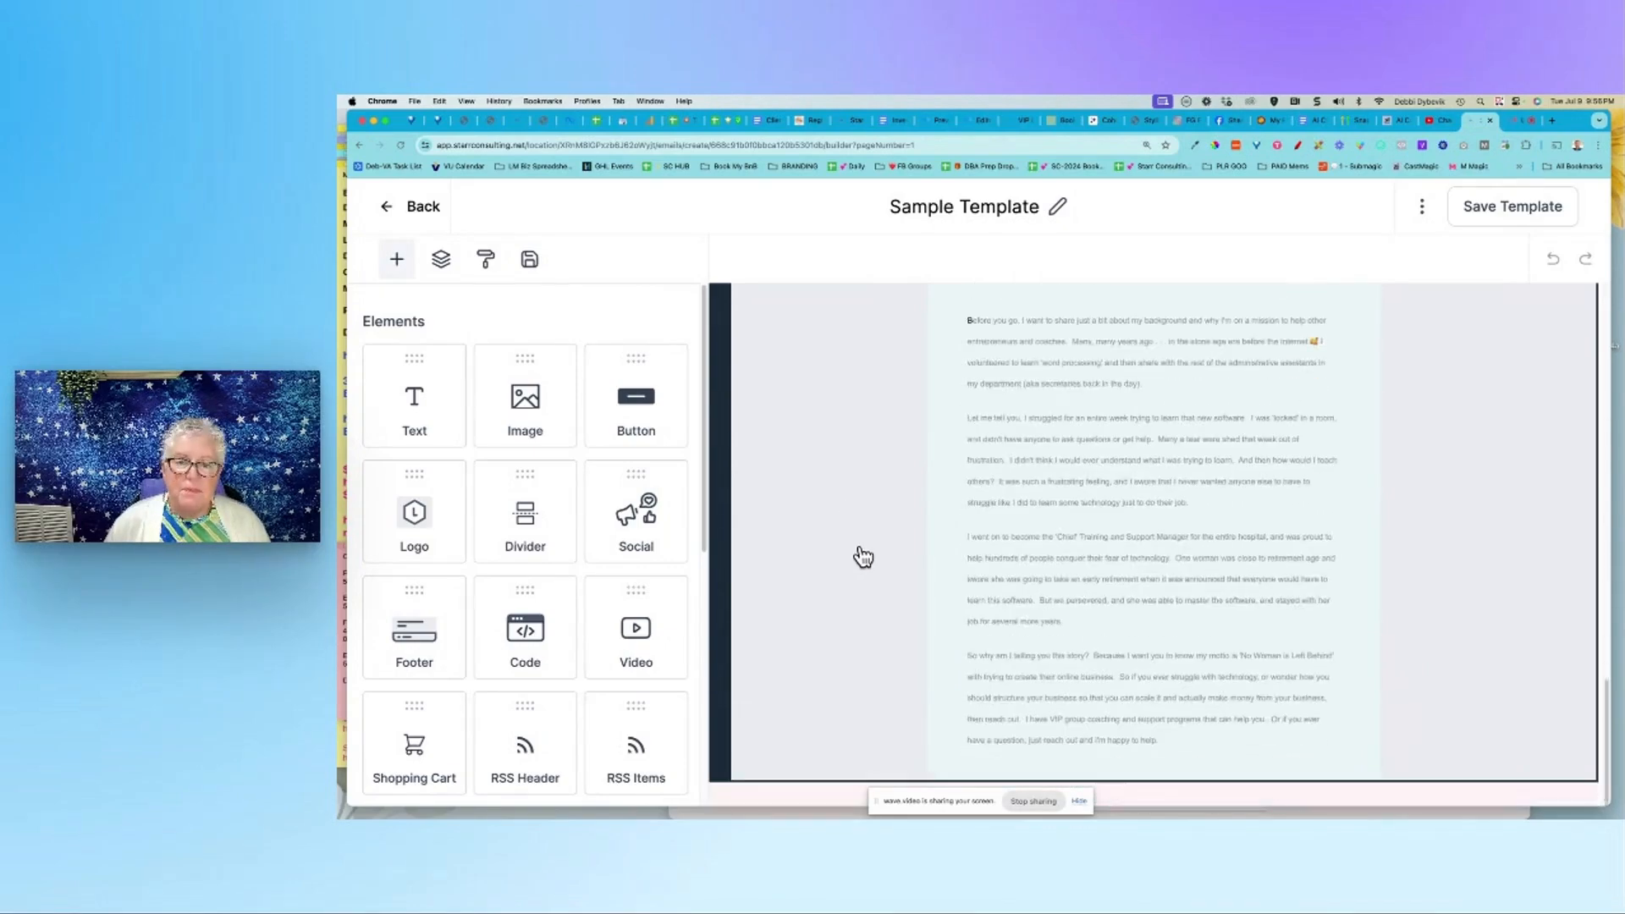
pyautogui.scroll(4, 811, 649)
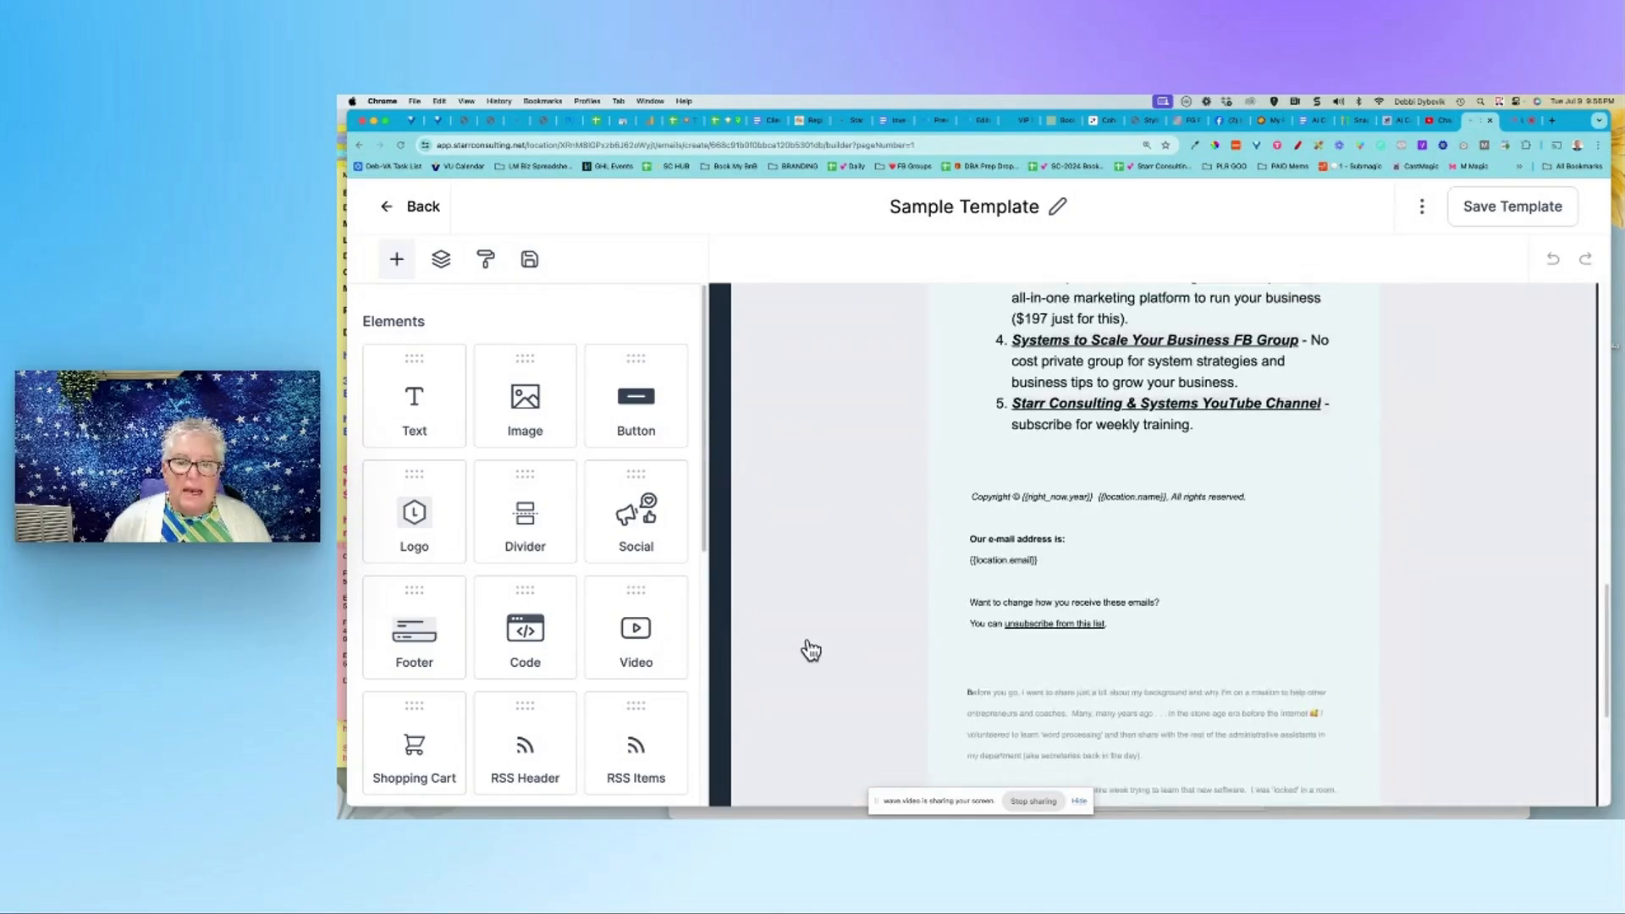
pyautogui.scroll(-1, 810, 650)
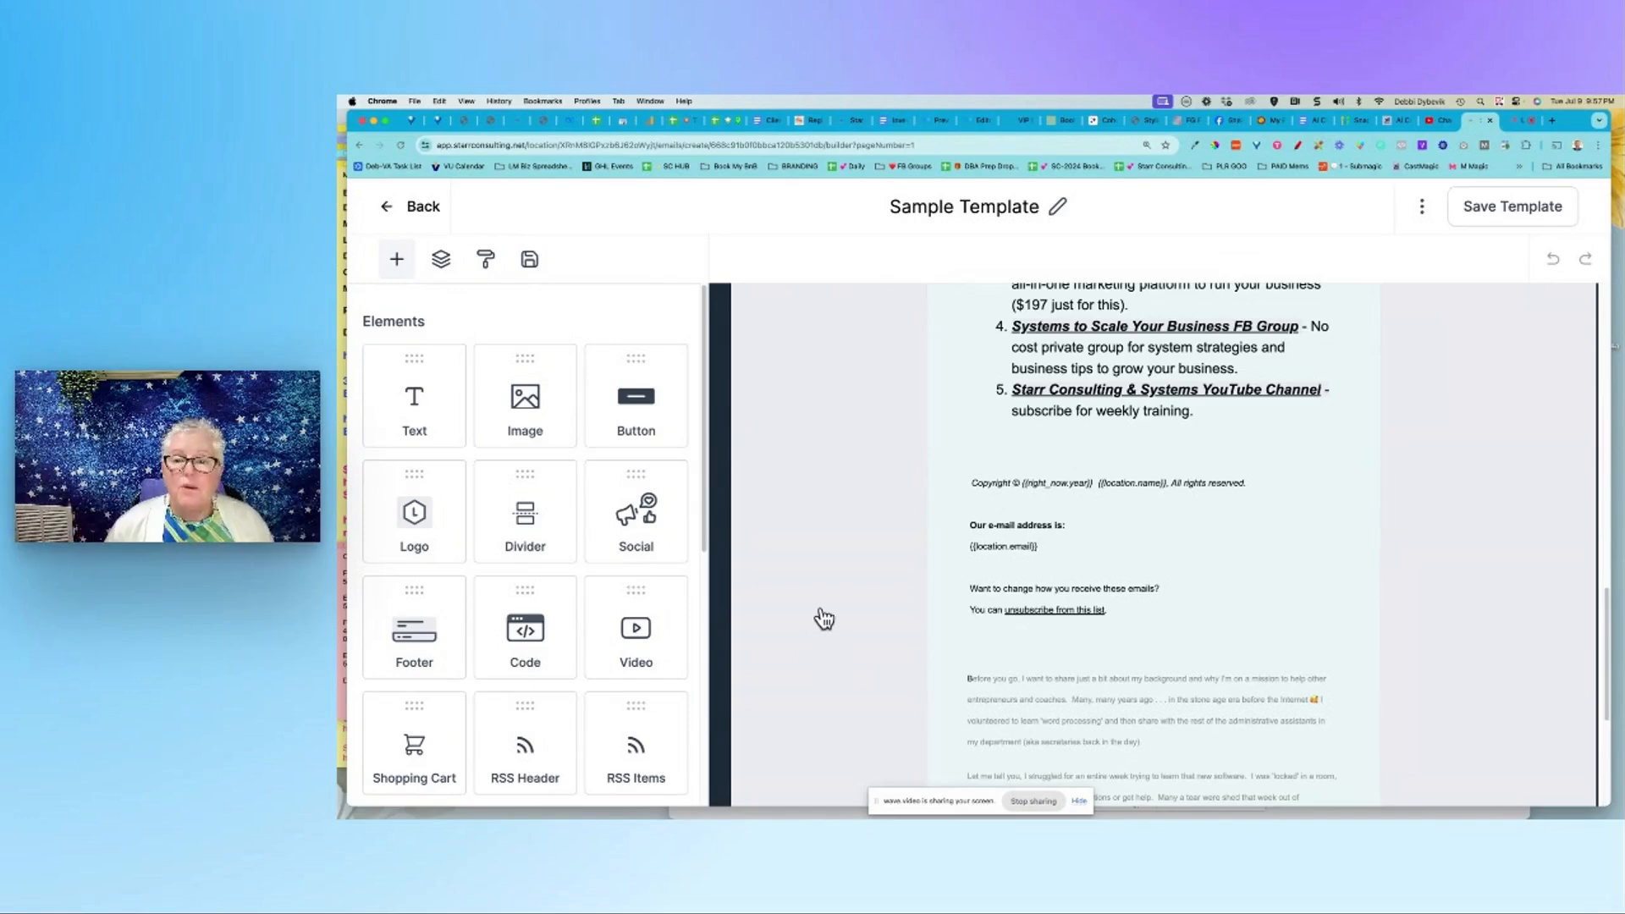
pyautogui.scroll(-1, 825, 620)
pyautogui.scroll(-5, 825, 619)
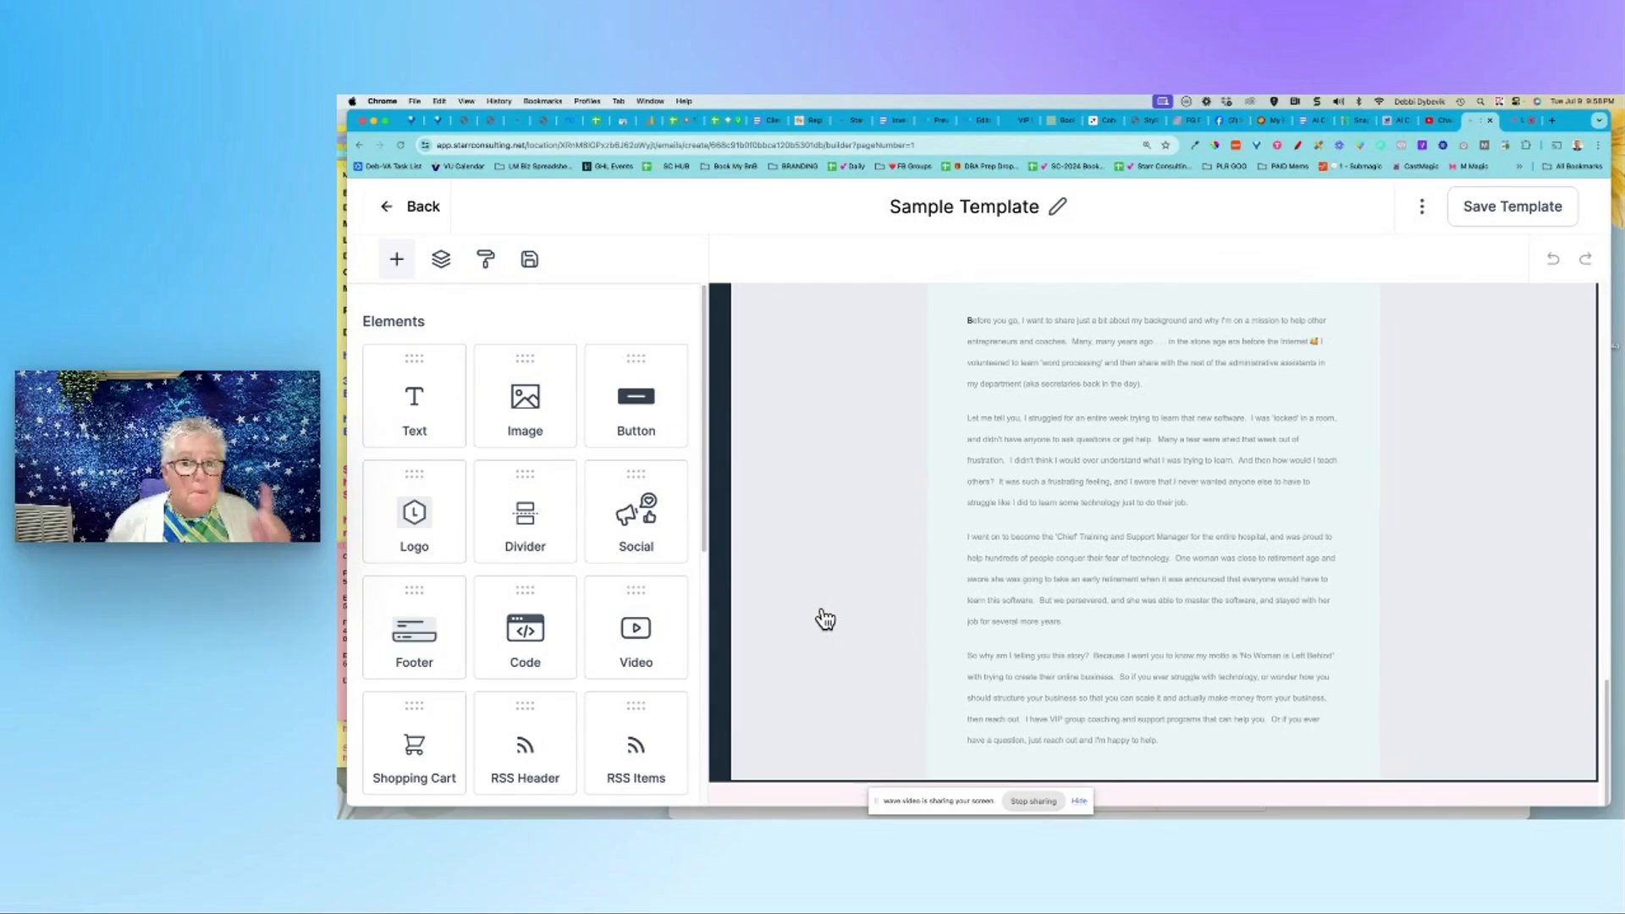
pyautogui.scroll(15, 825, 620)
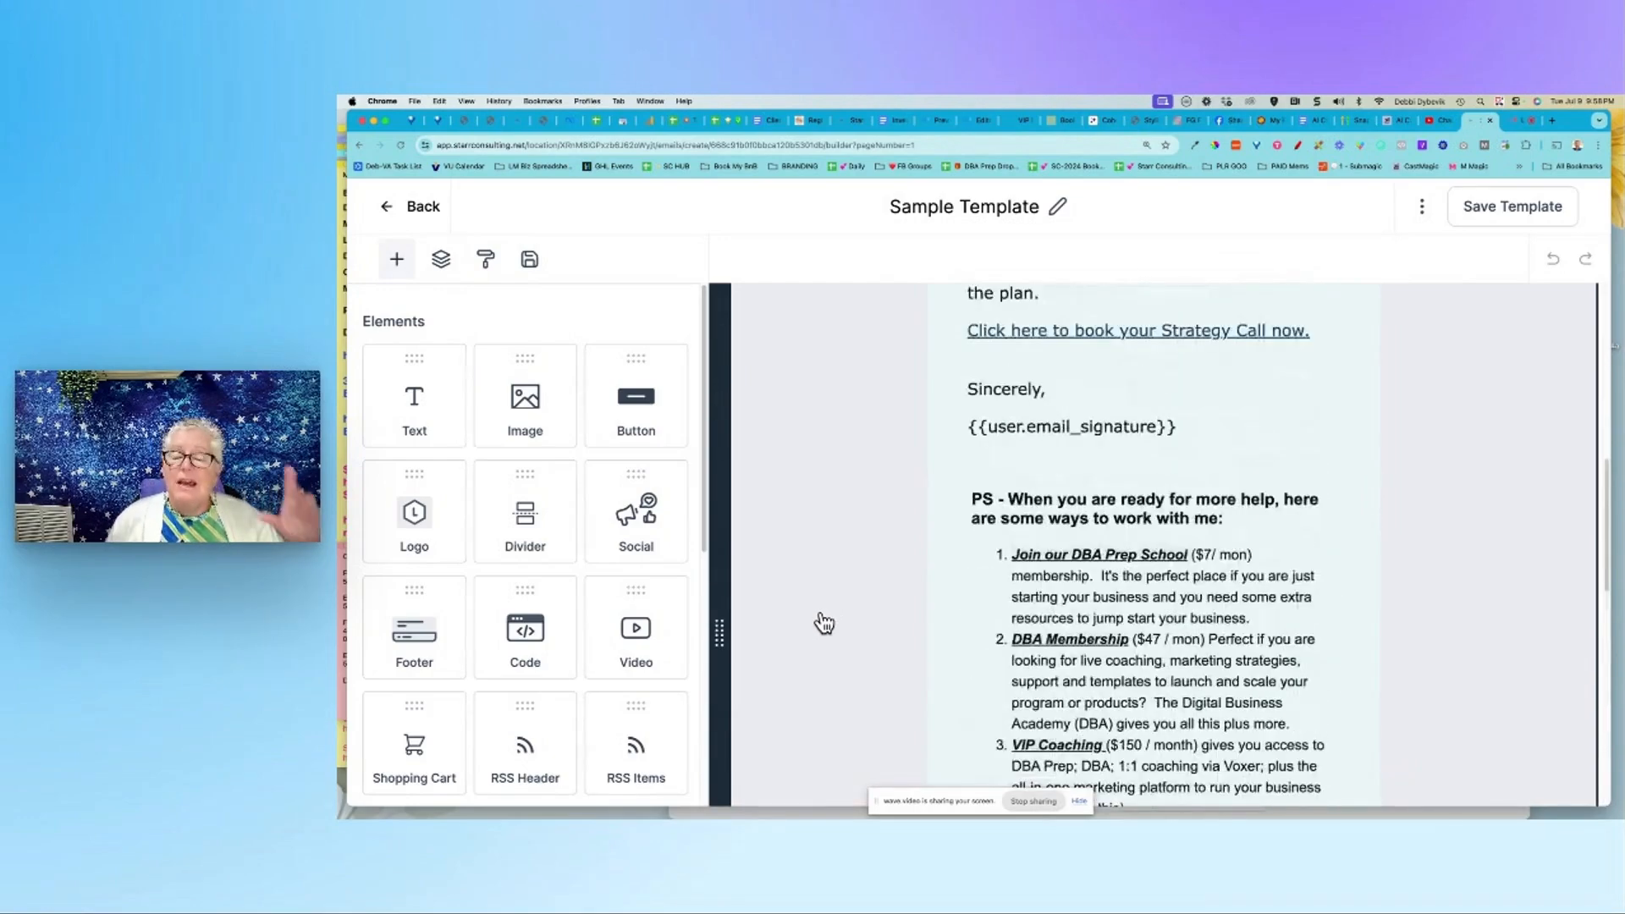
pyautogui.scroll(10, 825, 624)
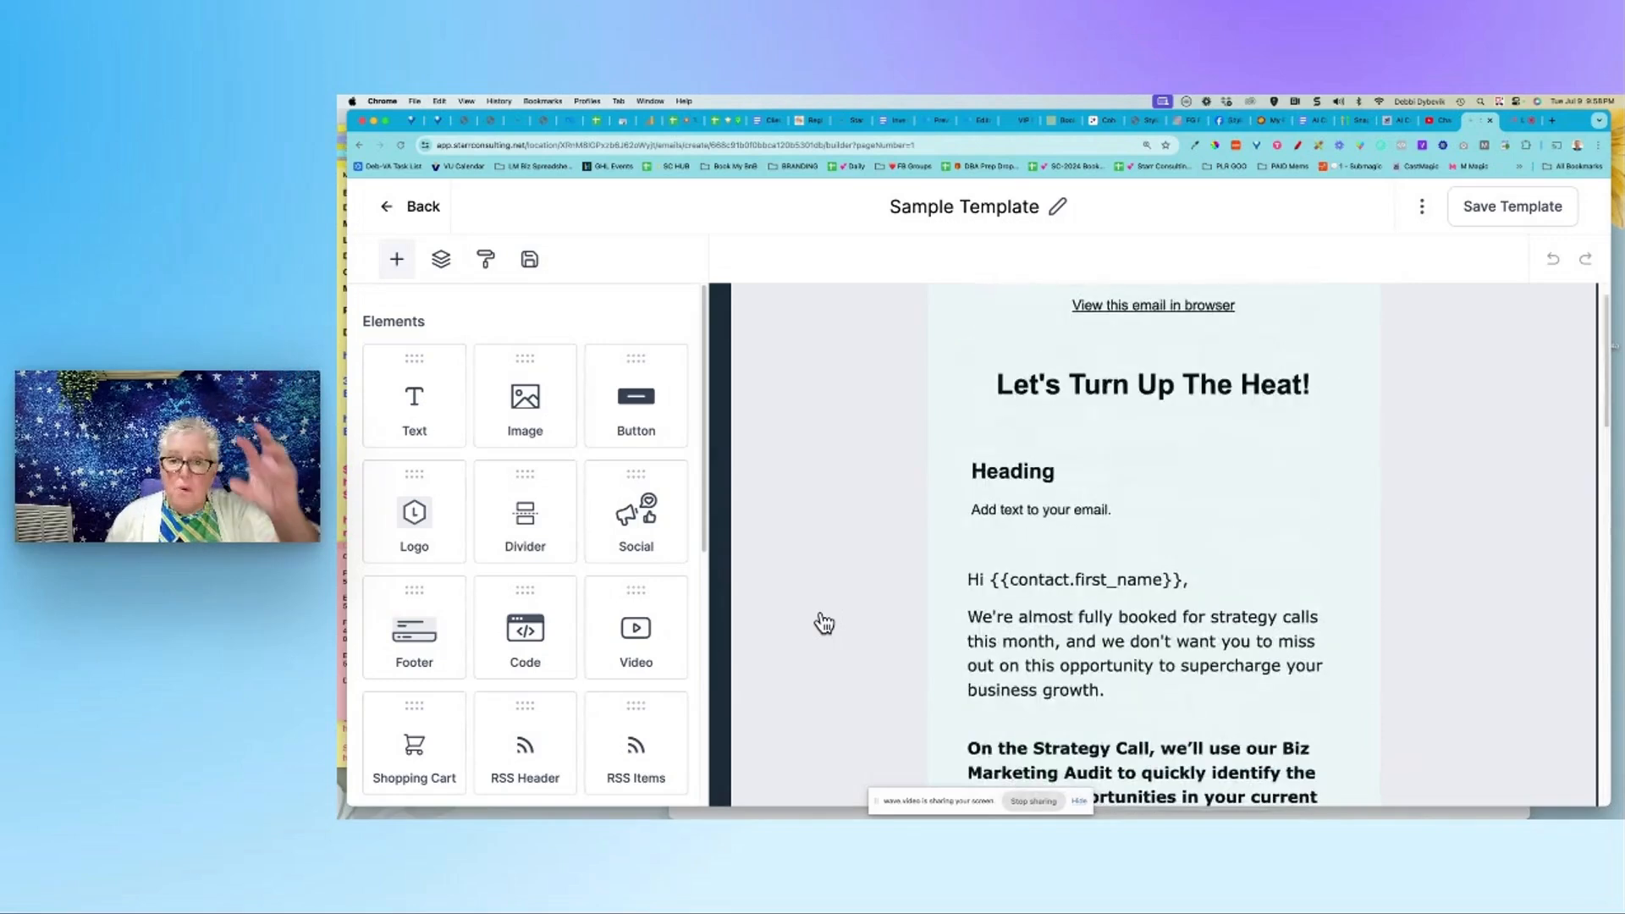
pyautogui.scroll(2, 826, 624)
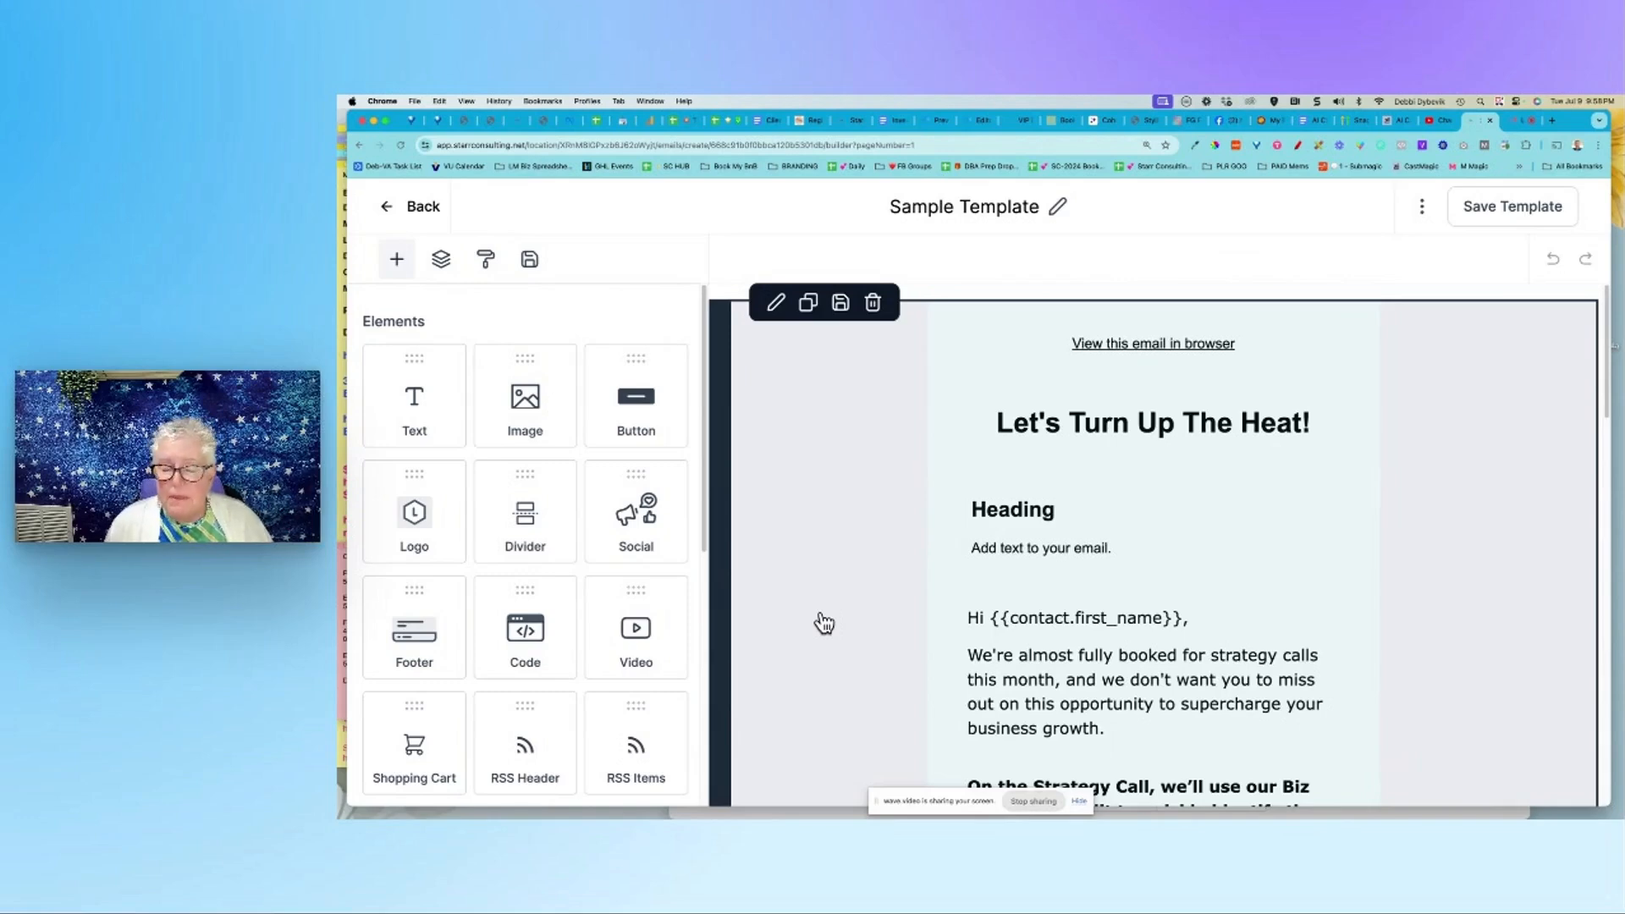
pyautogui.scroll(-8, 825, 624)
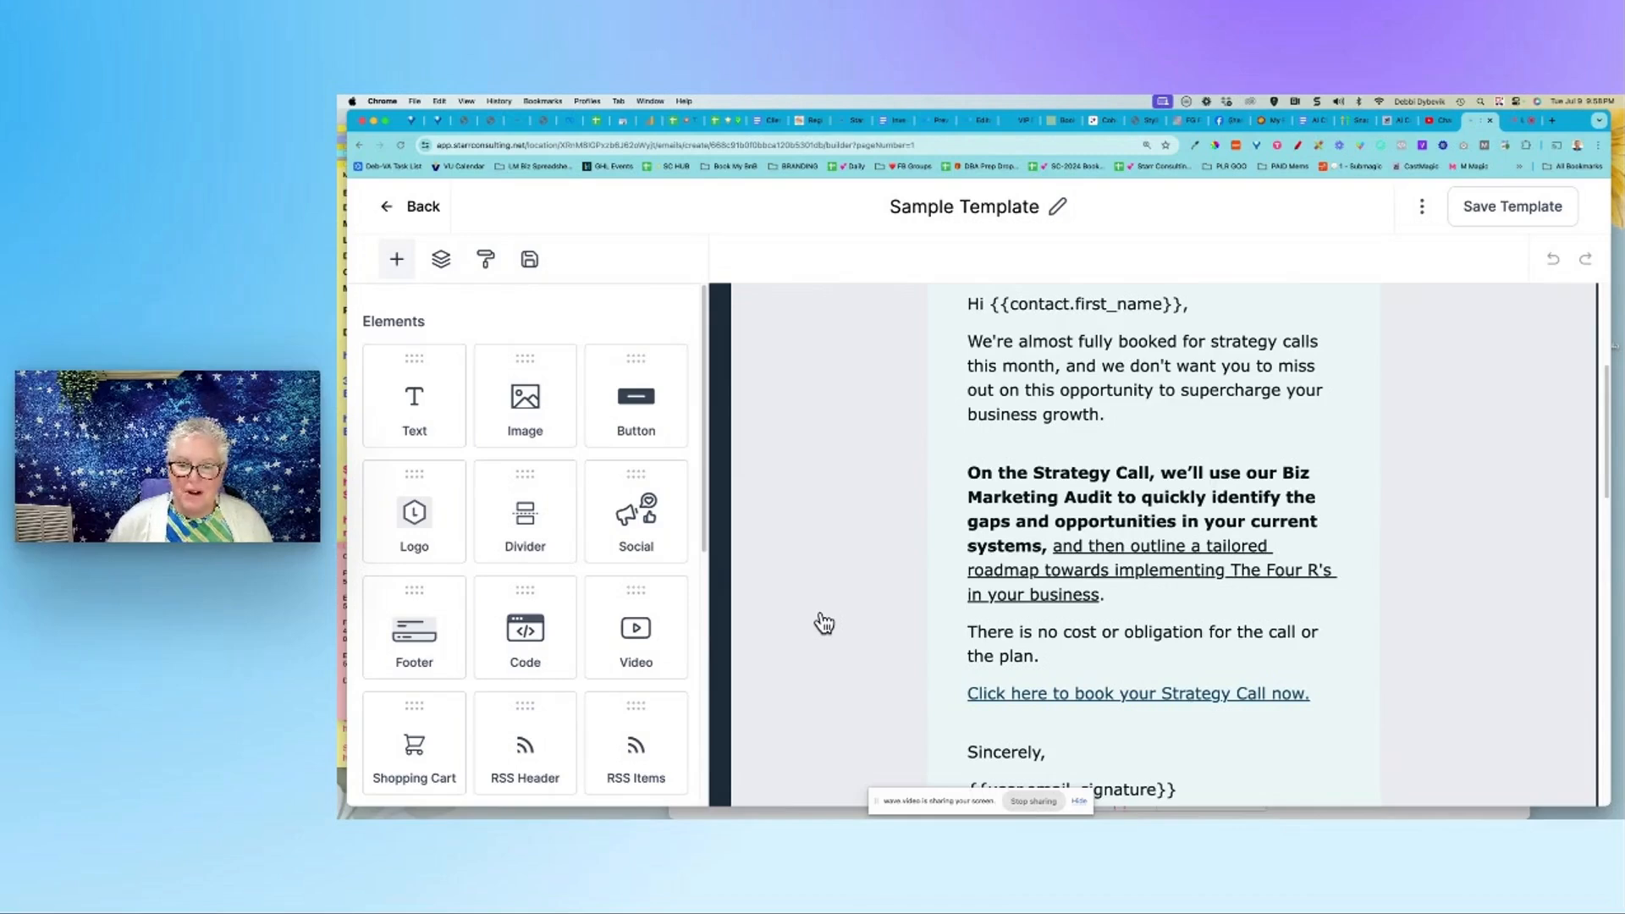
pyautogui.scroll(2, 1523, 620)
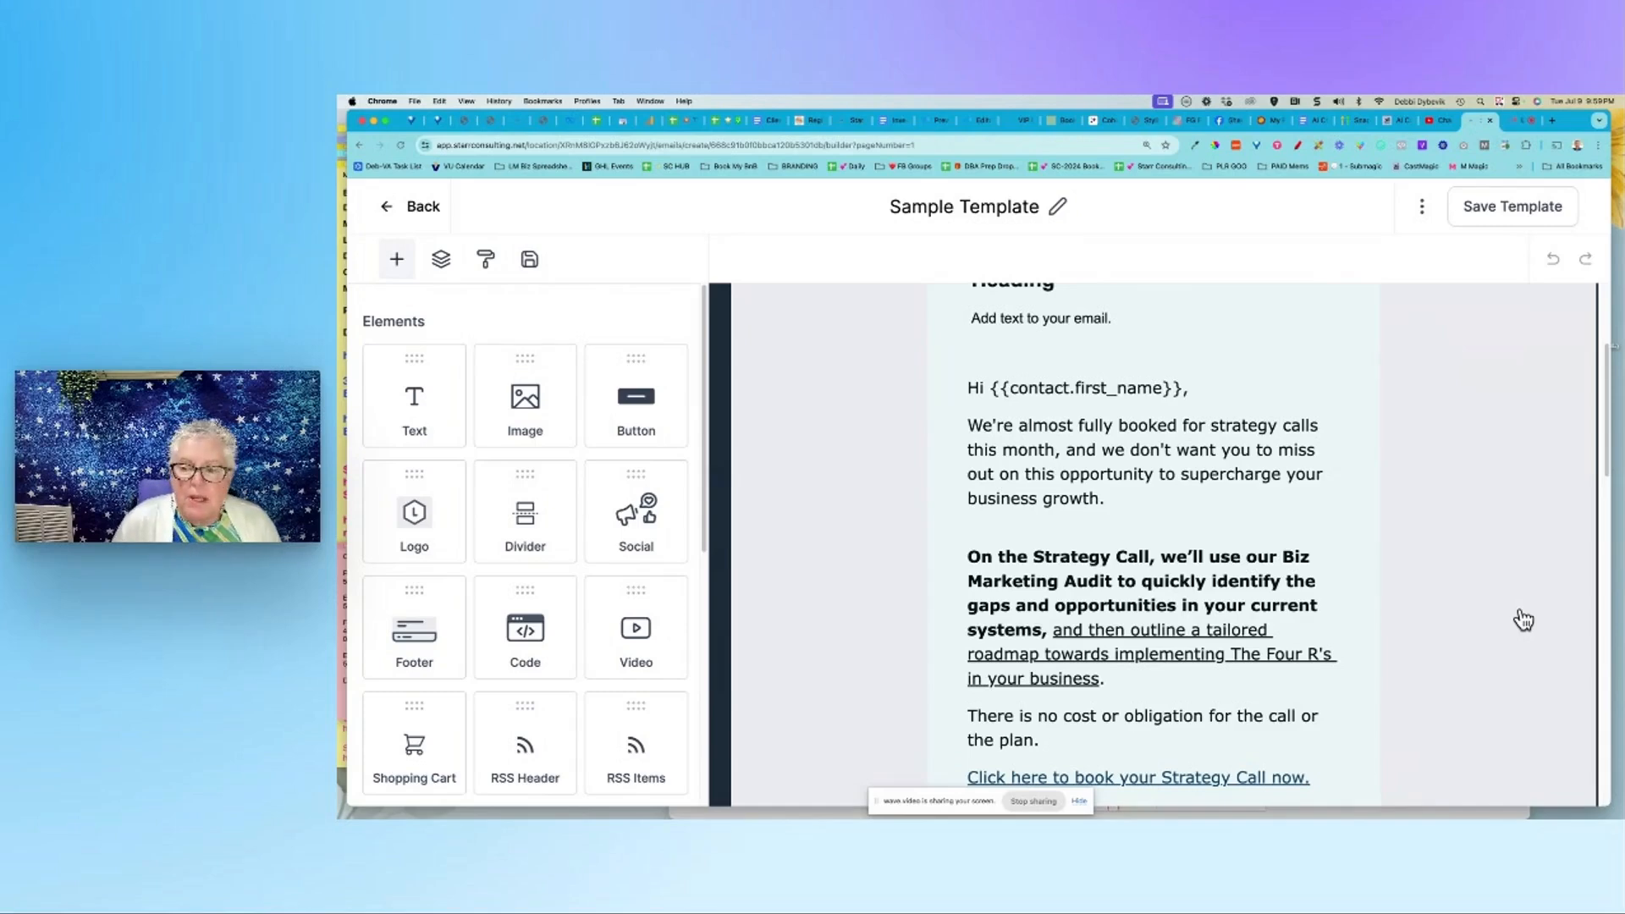
# Step: Leave Sample Template and create a new blank email template that starts from scratch
pyautogui.click(419, 209)
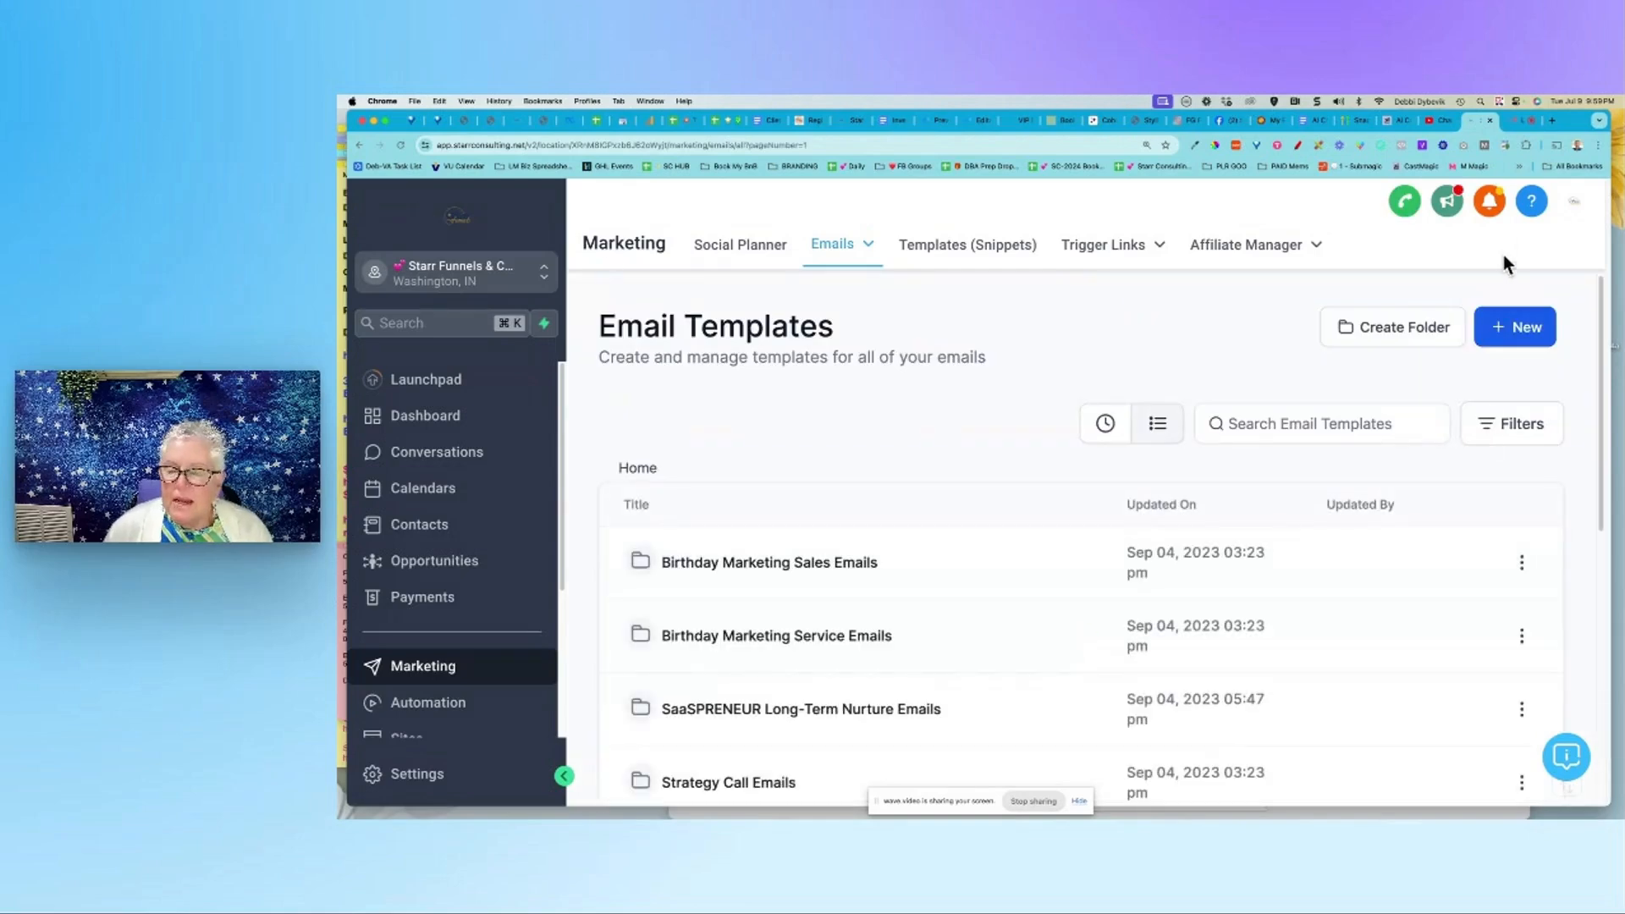
pyautogui.click(1528, 340)
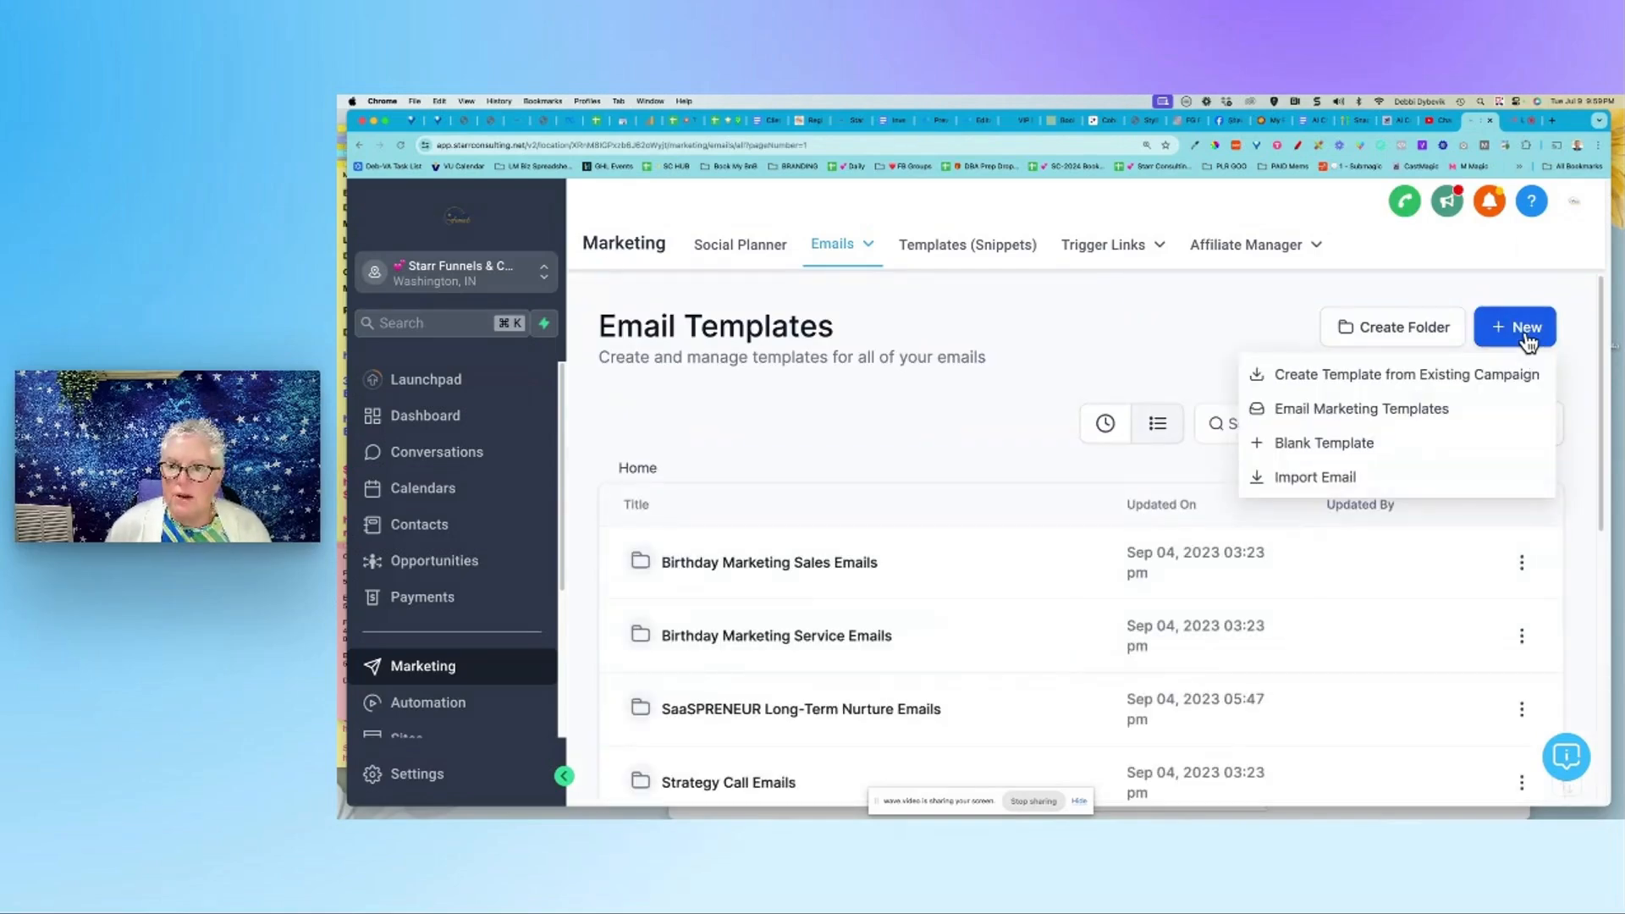
pyautogui.click(1353, 445)
pyautogui.click(783, 693)
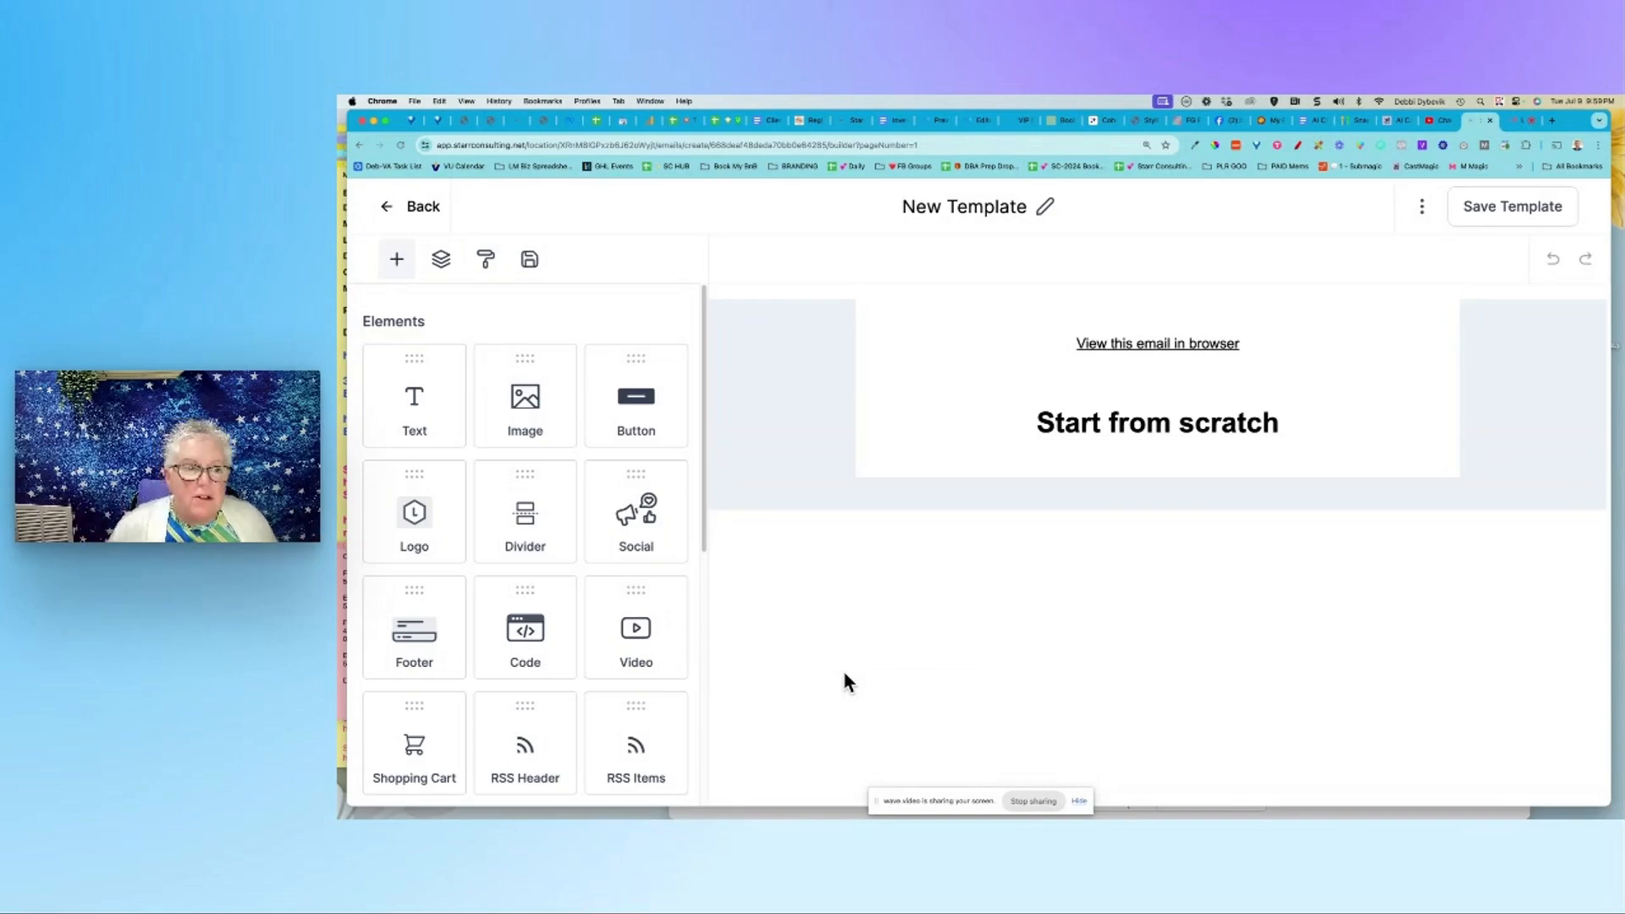
# Step: Add a text element below the "Start from scratch" title and replace its heading with "My email"
pyautogui.moveTo(407, 409); pyautogui.dragTo(1158, 444)
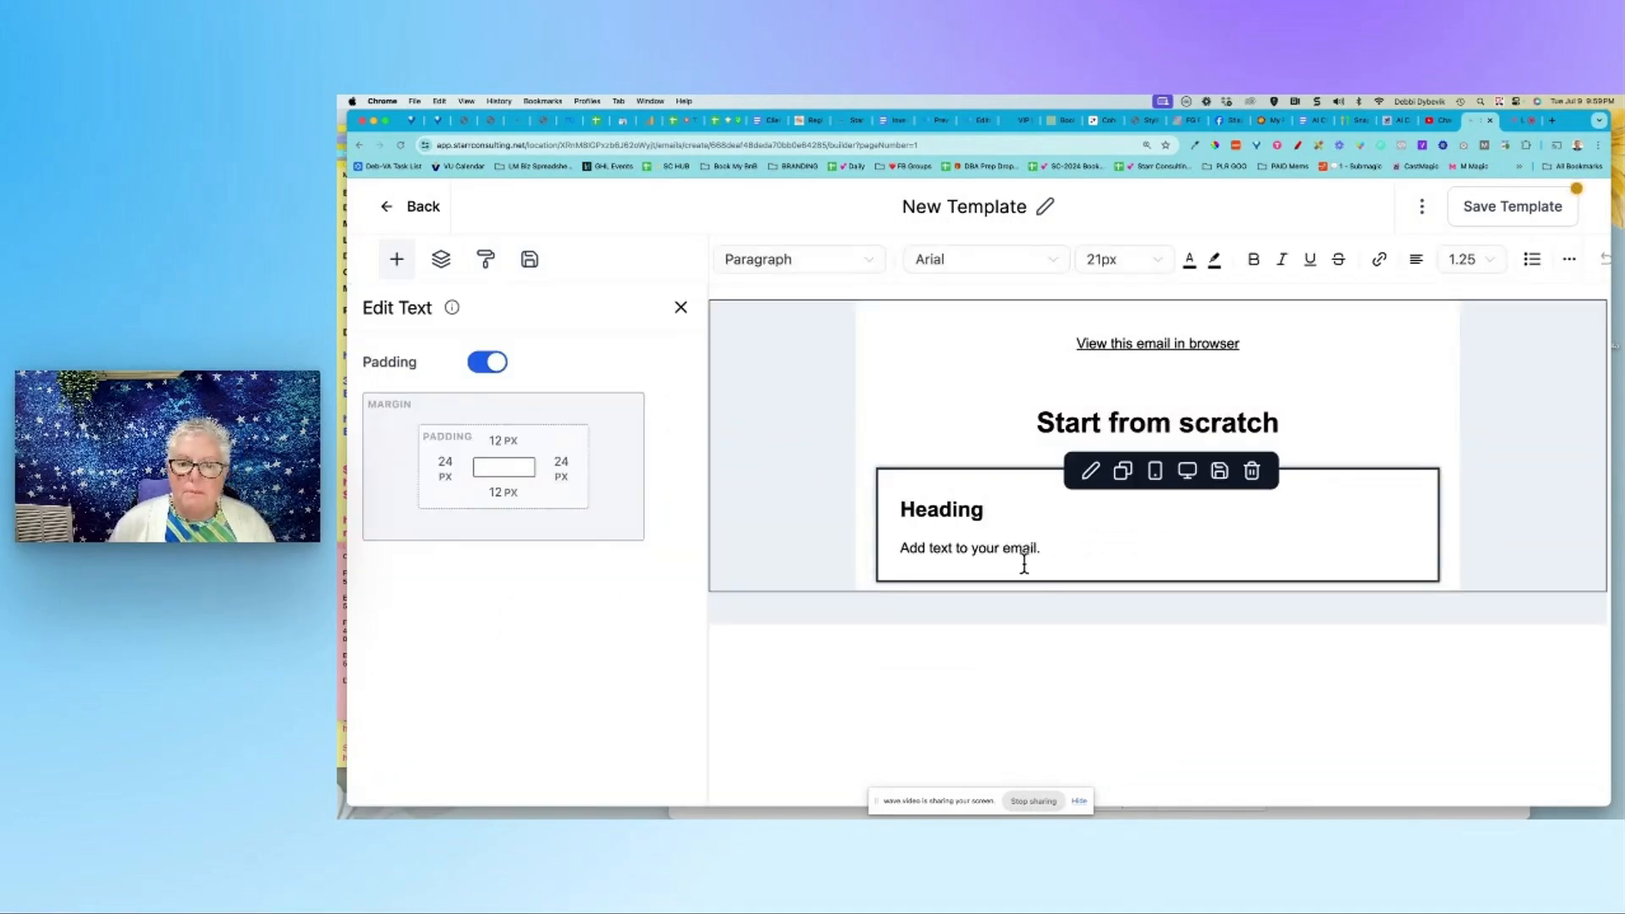
pyautogui.click(971, 510)
pyautogui.doubleClick(970, 510)
pyautogui.press('BackSpace')
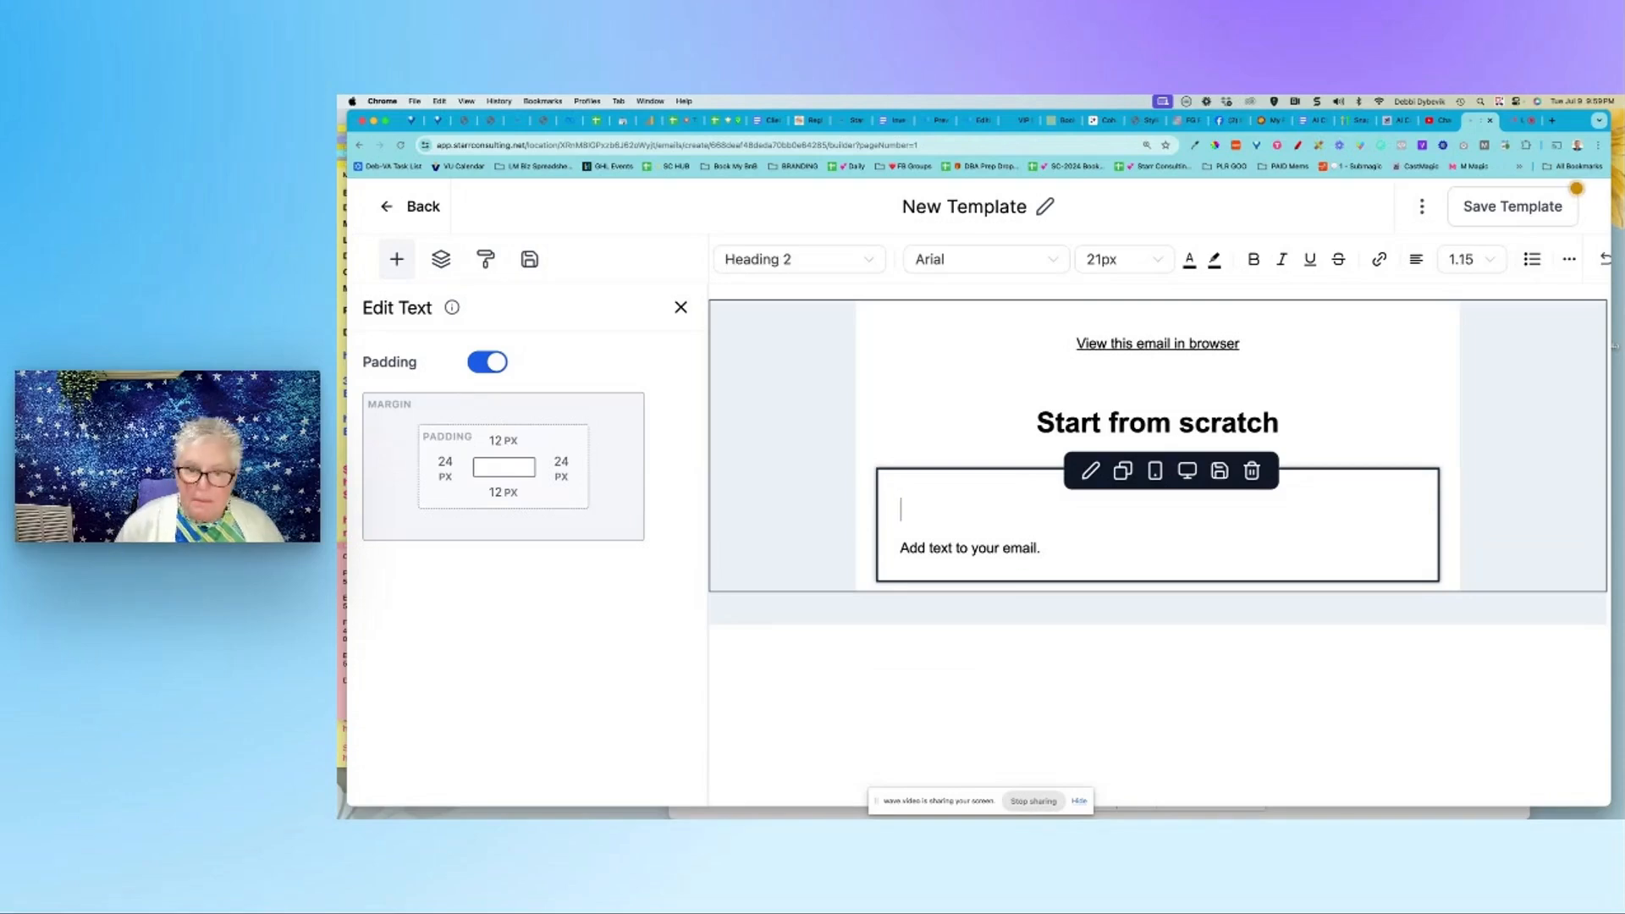
pyautogui.write('My')
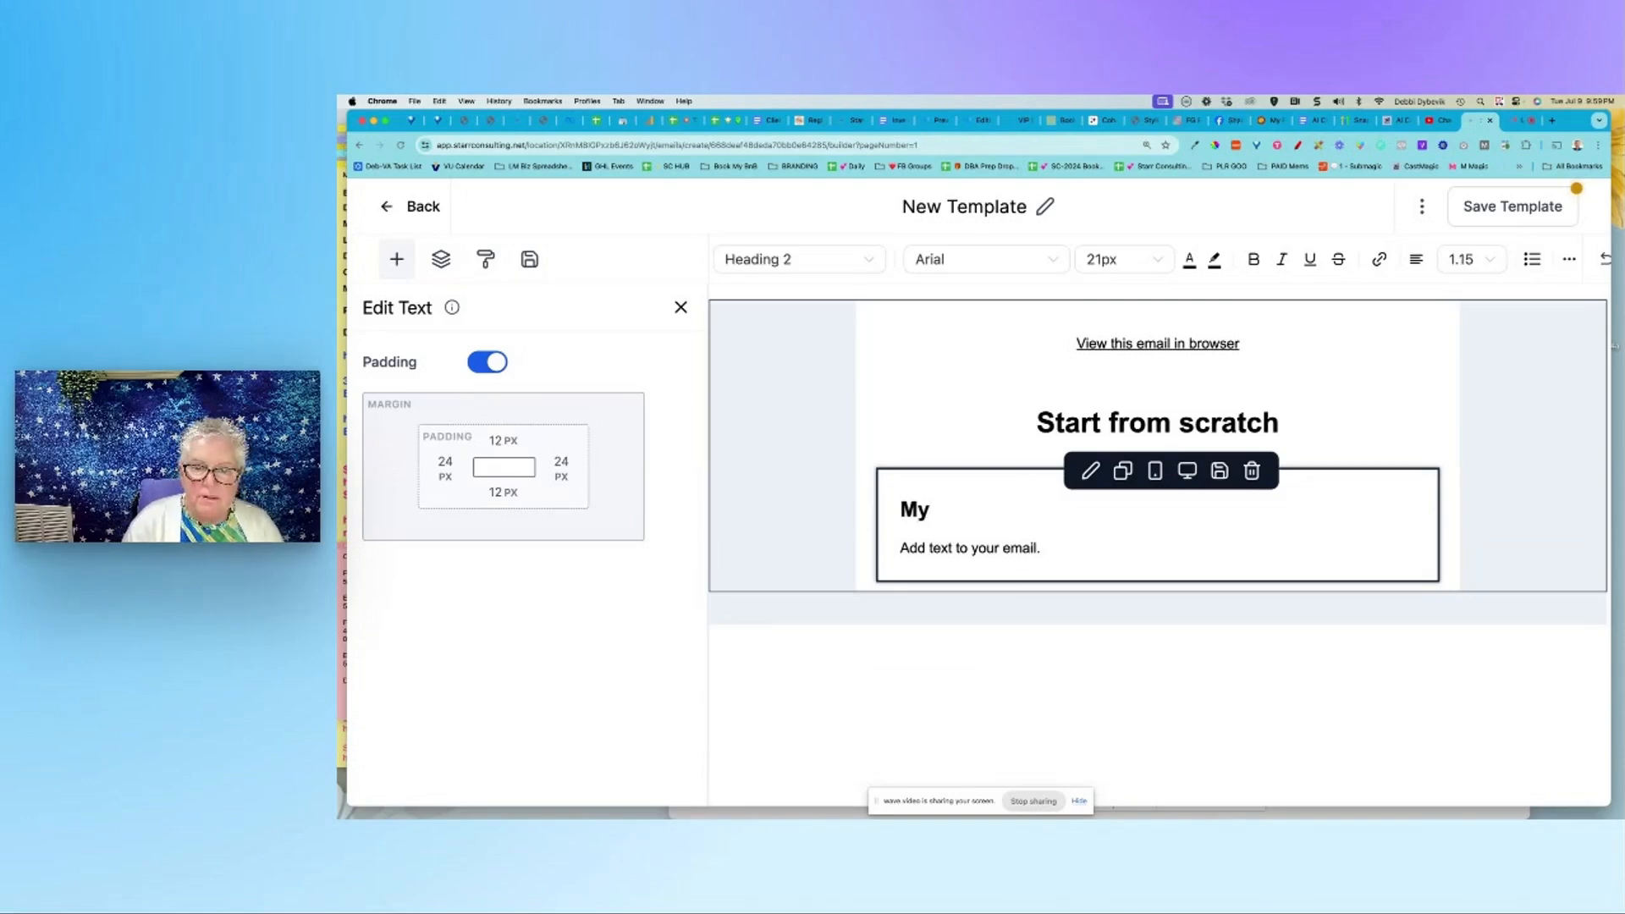
pyautogui.write(' email')
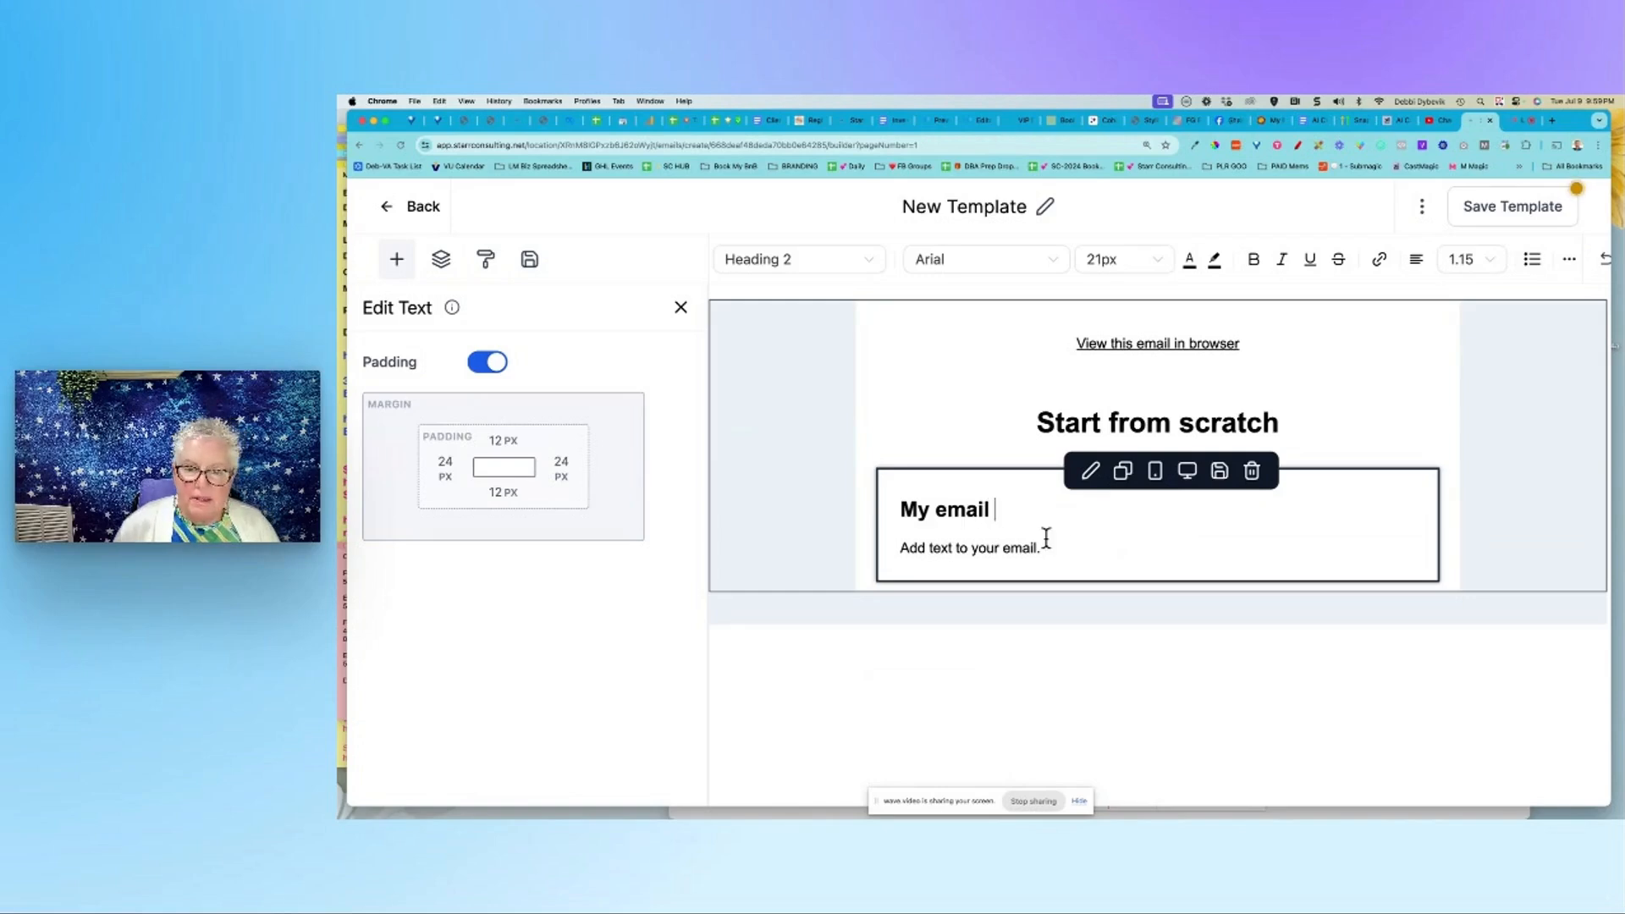
# Step: Add the filler lines "skskdjf;alkf" and "akdjfa;lkdf" below the text element's first paragraph
pyautogui.click(1060, 547)
pyautogui.press('Return')
pyautogui.write('skskdjf;alkf')
pyautogui.press('Return')
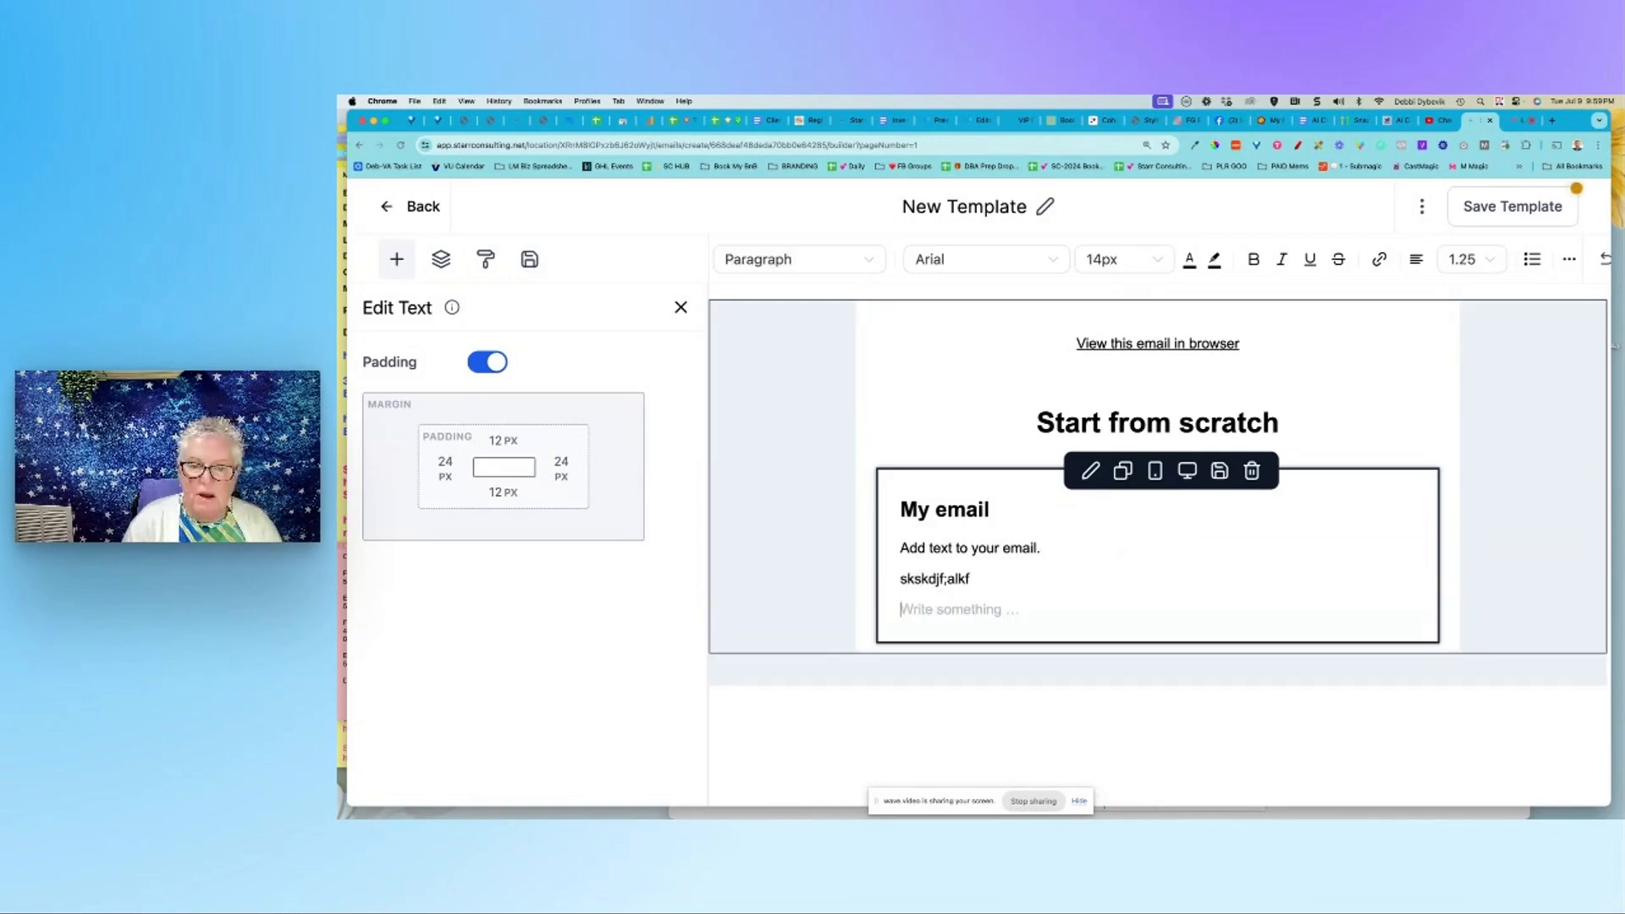
pyautogui.write('akdjfa;lkdf')
pyautogui.press('Return')
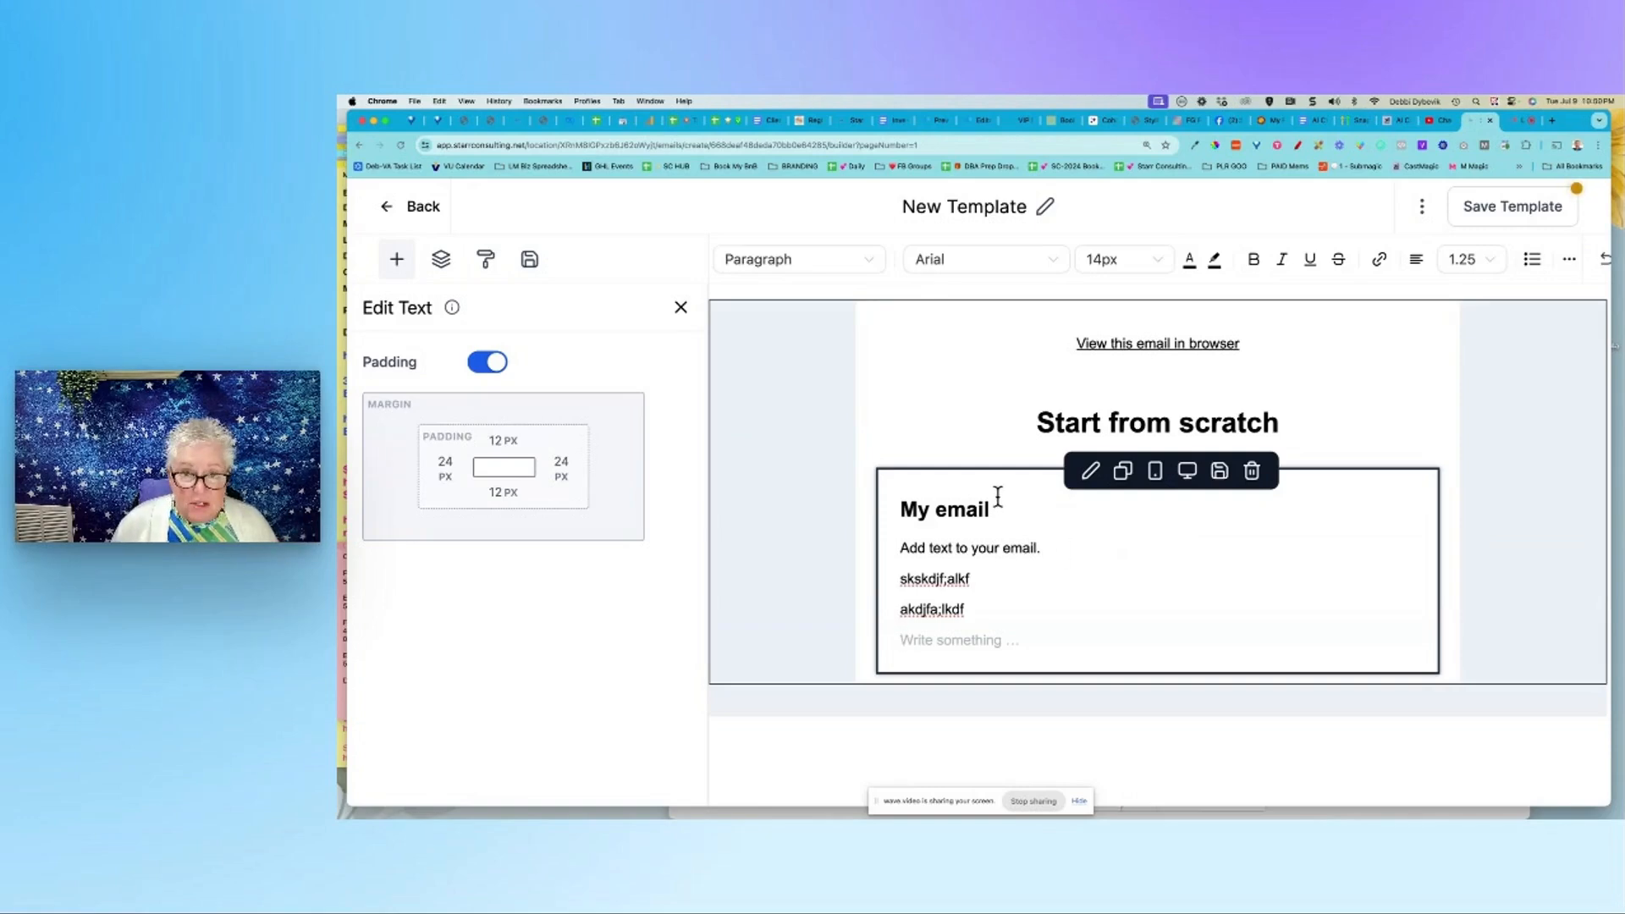
# Step: Replace the text element's heading with "My Favorite Tools Section"
pyautogui.tripleClick(946, 505)
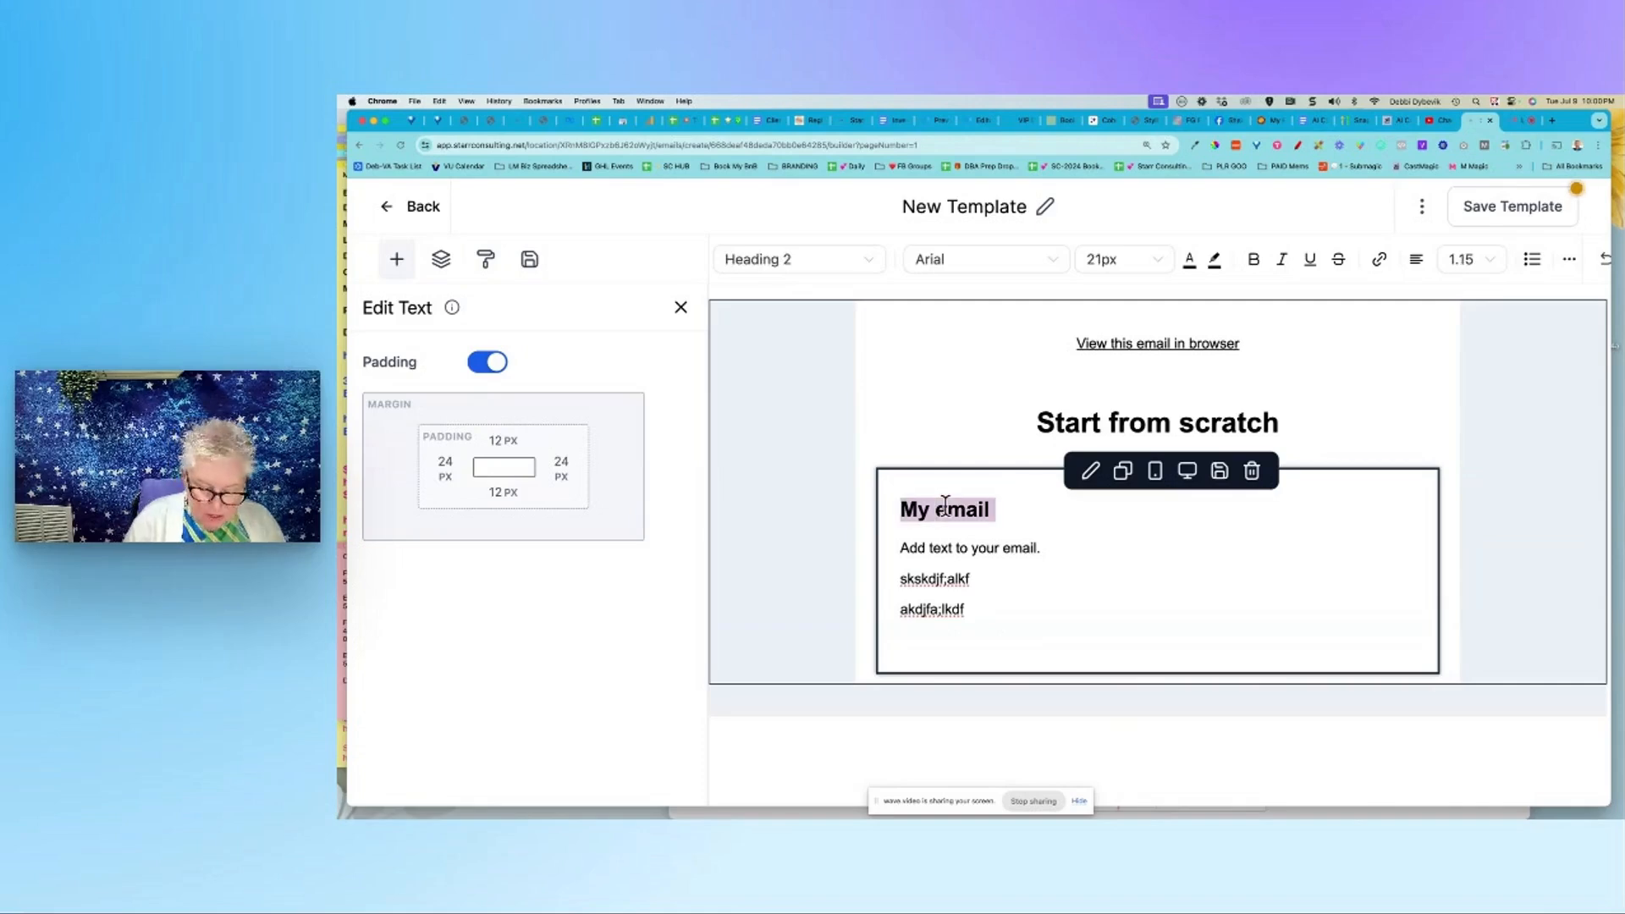
pyautogui.write('My Favorite ')
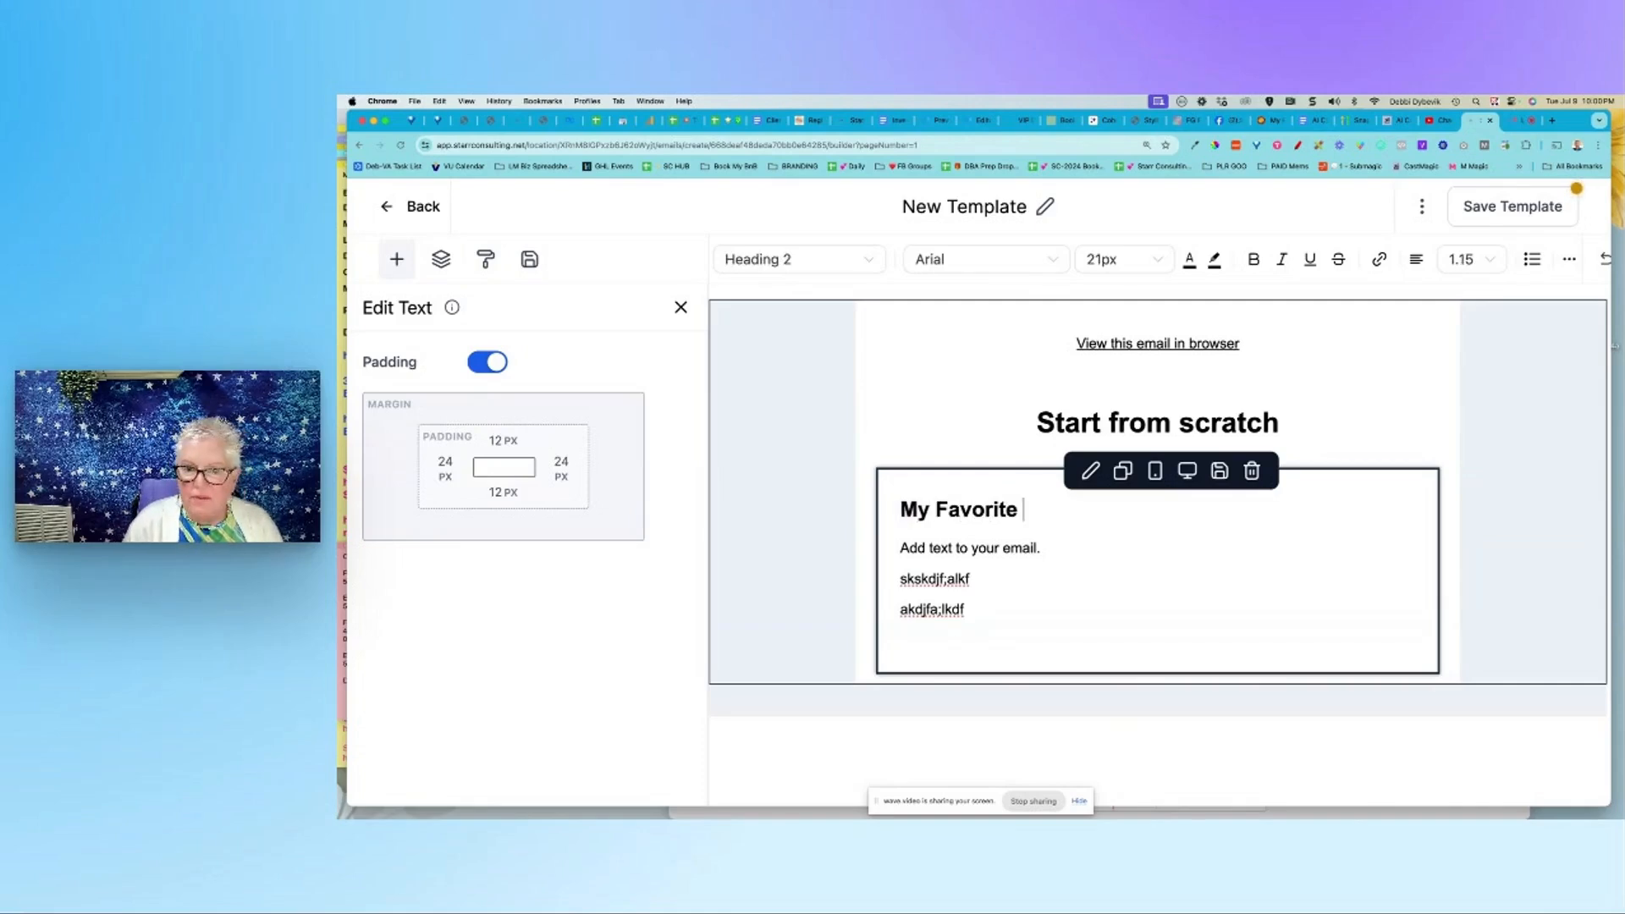
pyautogui.write('Tools Section')
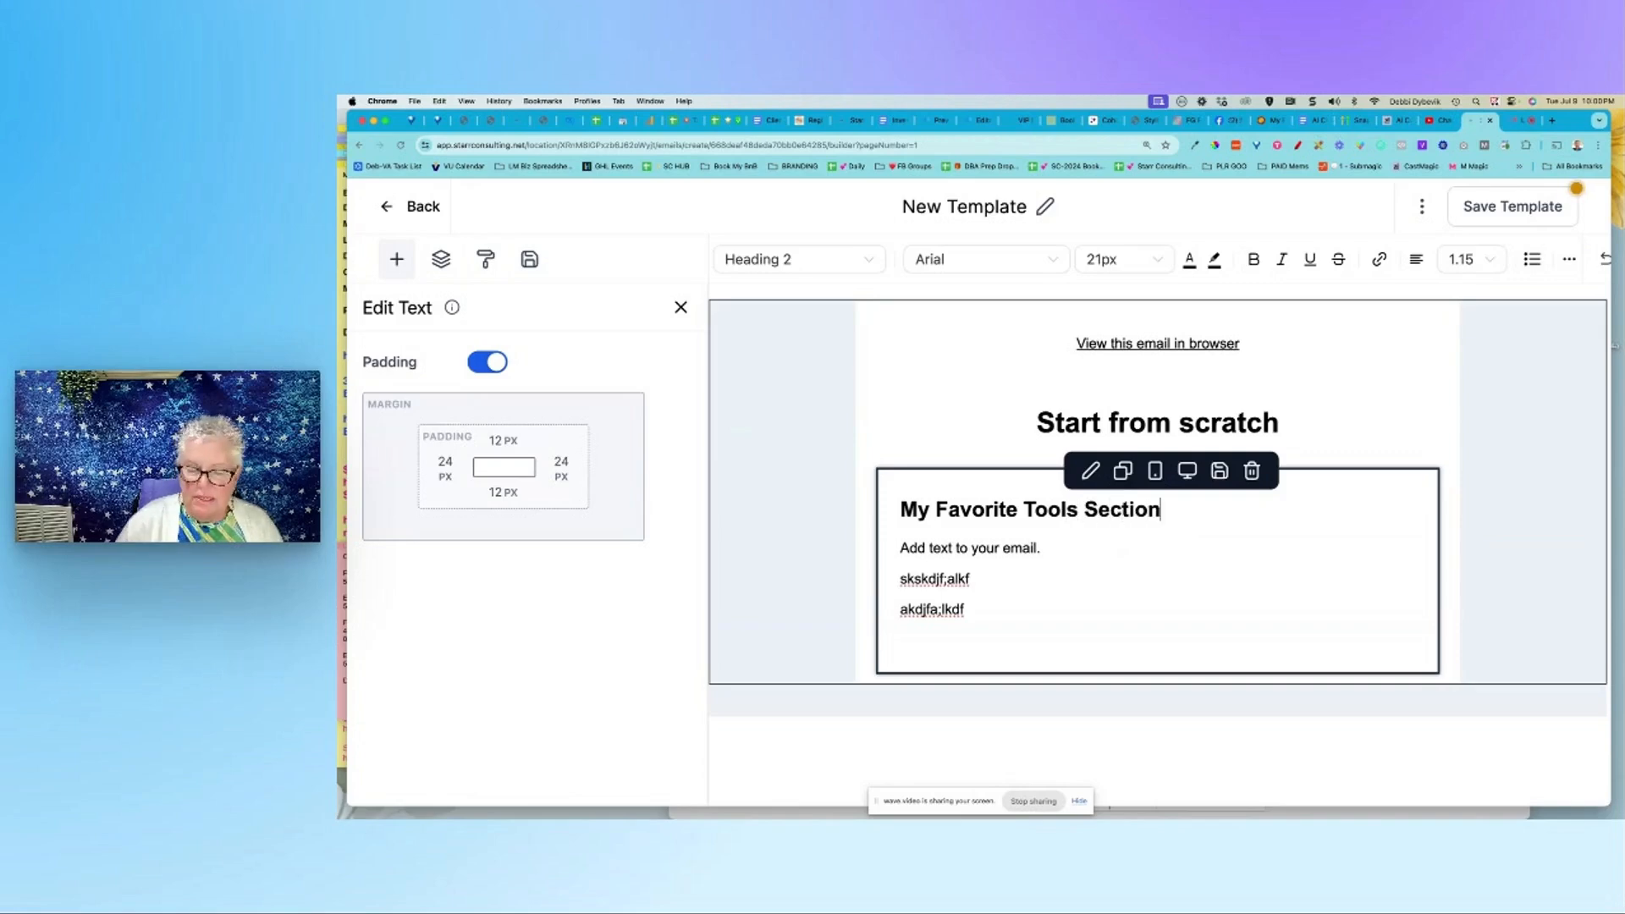
# Step: Replace the first paragraph under the heading with "Here are my must-have tools in my tech stack"
pyautogui.tripleClick(940, 546)
pyautogui.write('H')
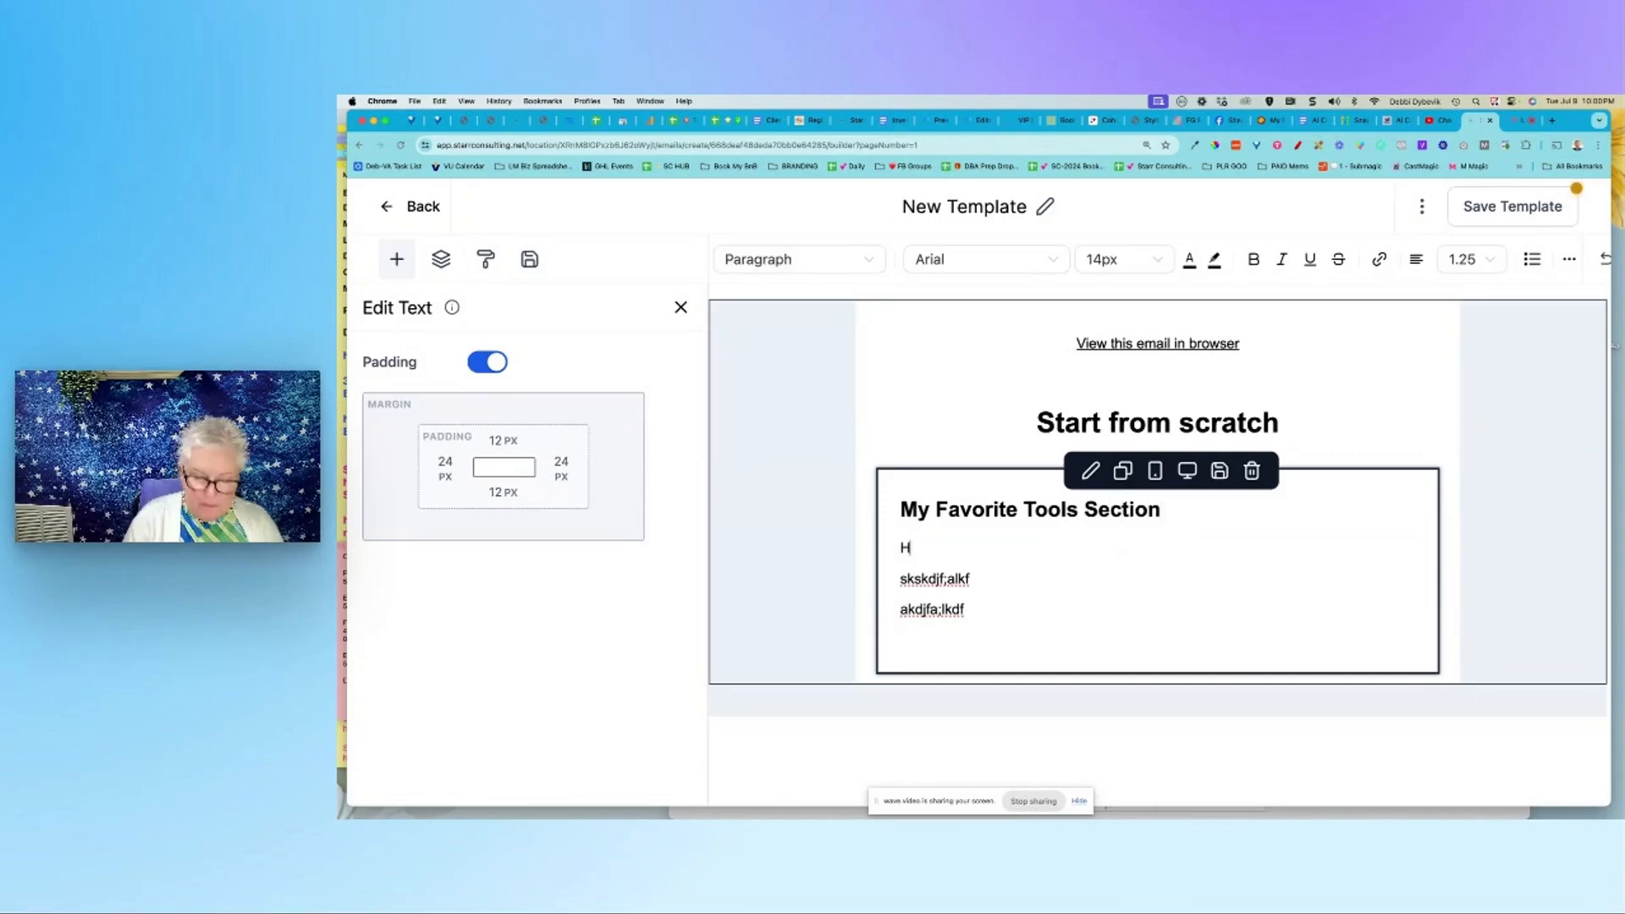
pyautogui.write('ere are my must-')
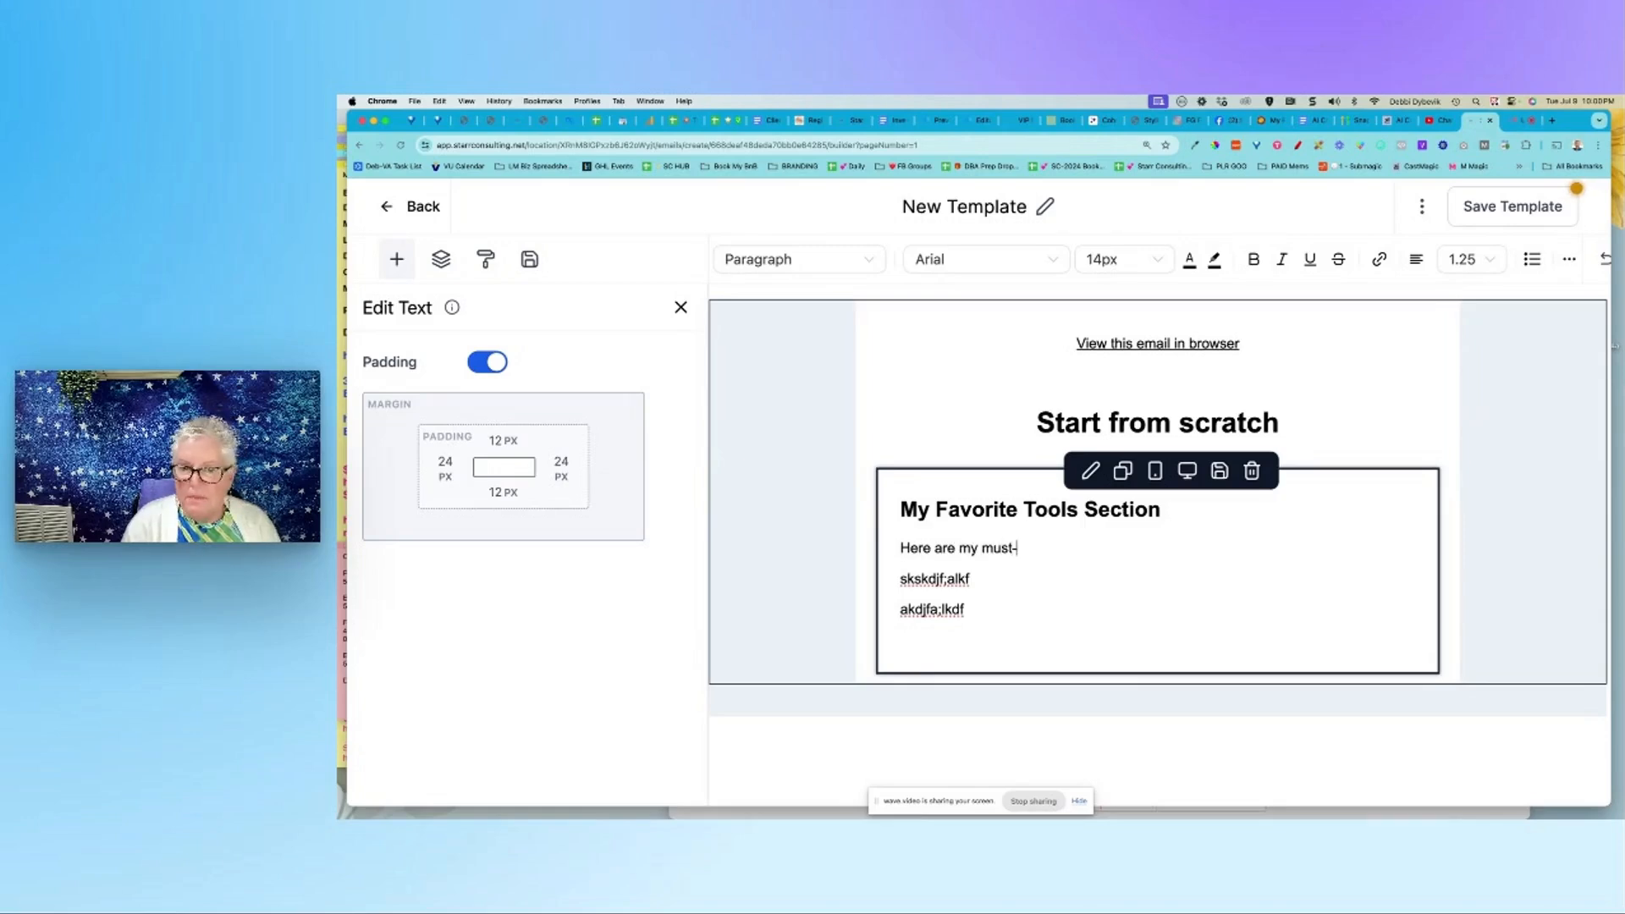
pyautogui.write('have tools in my ')
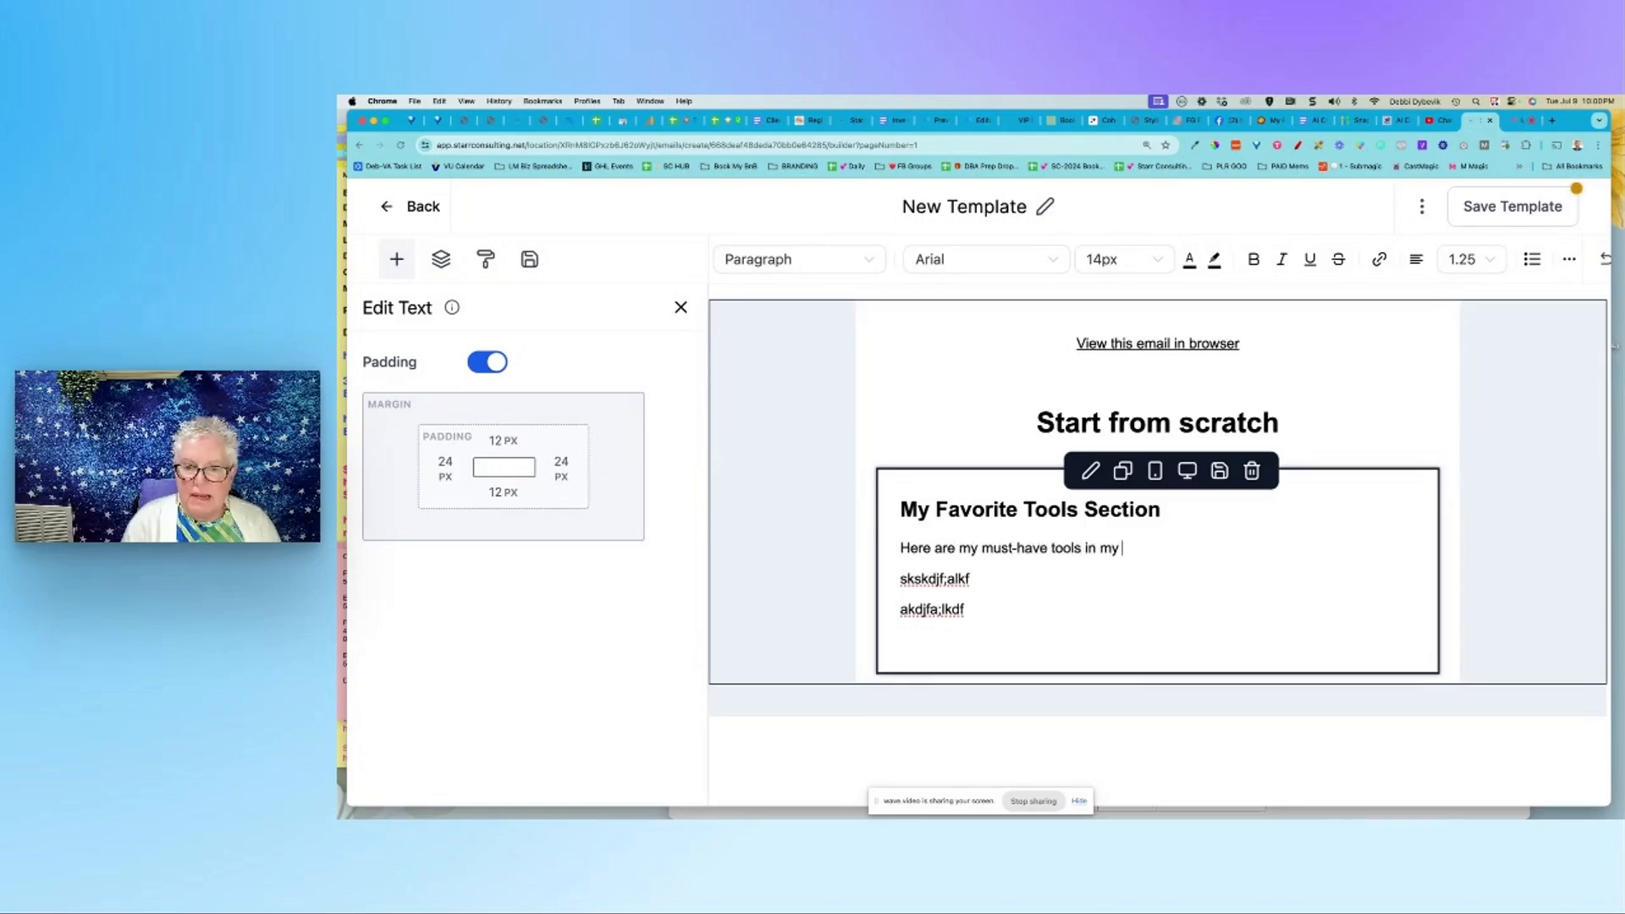
pyautogui.write('tech stack')
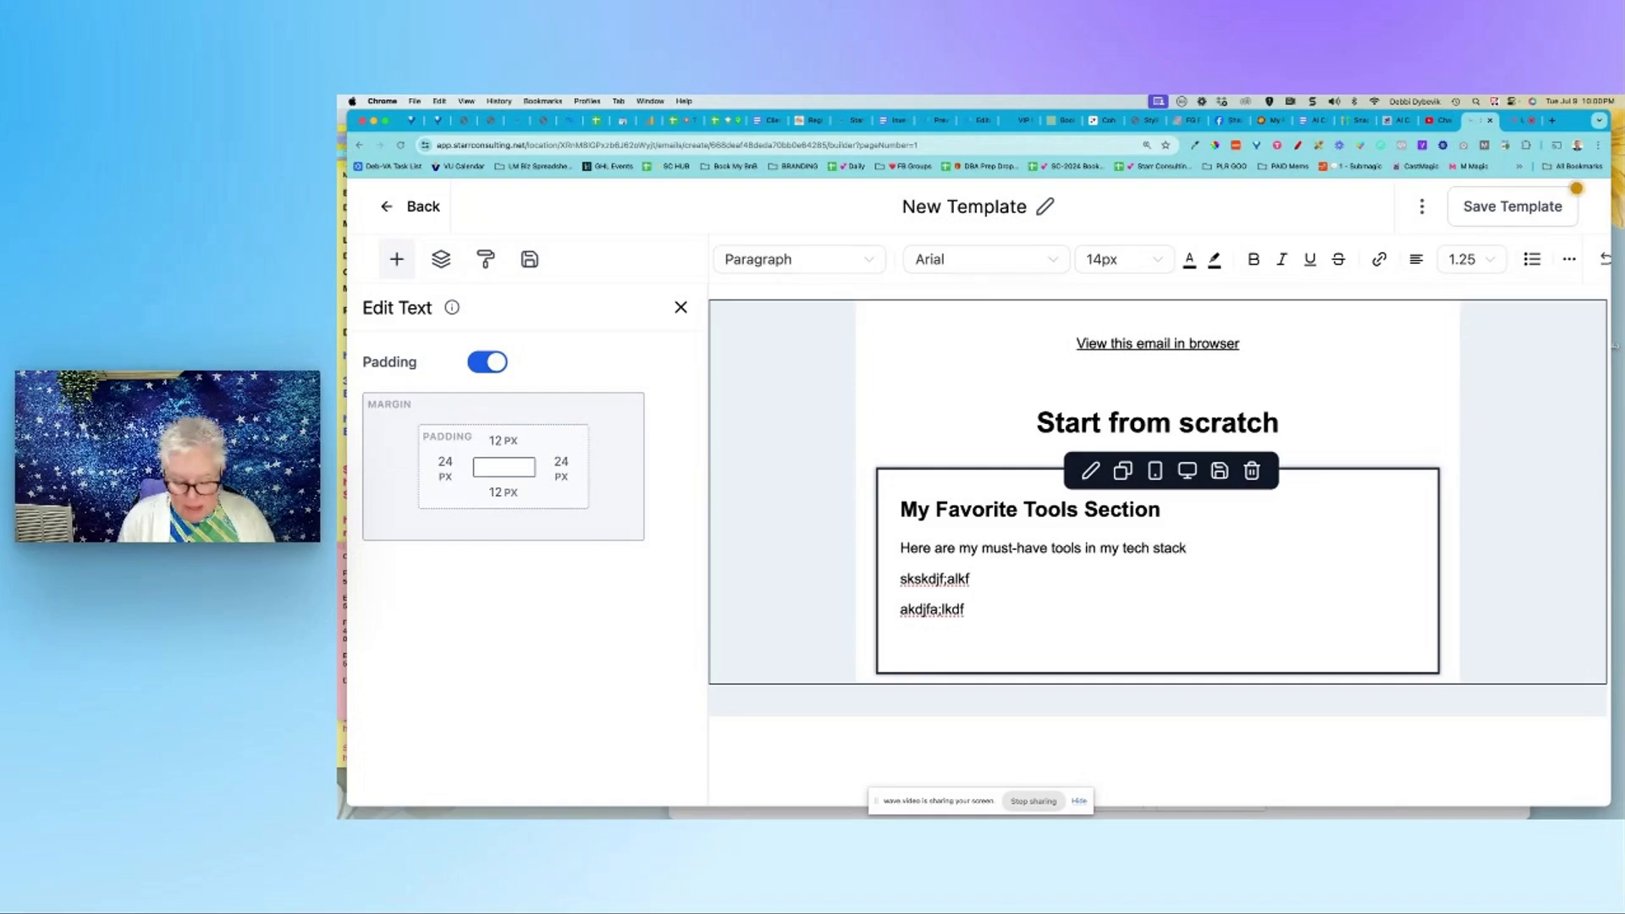
# Step: Add a period after "Here are my must-have tools in my tech stack" and save the text element for reuse
pyautogui.write('.')
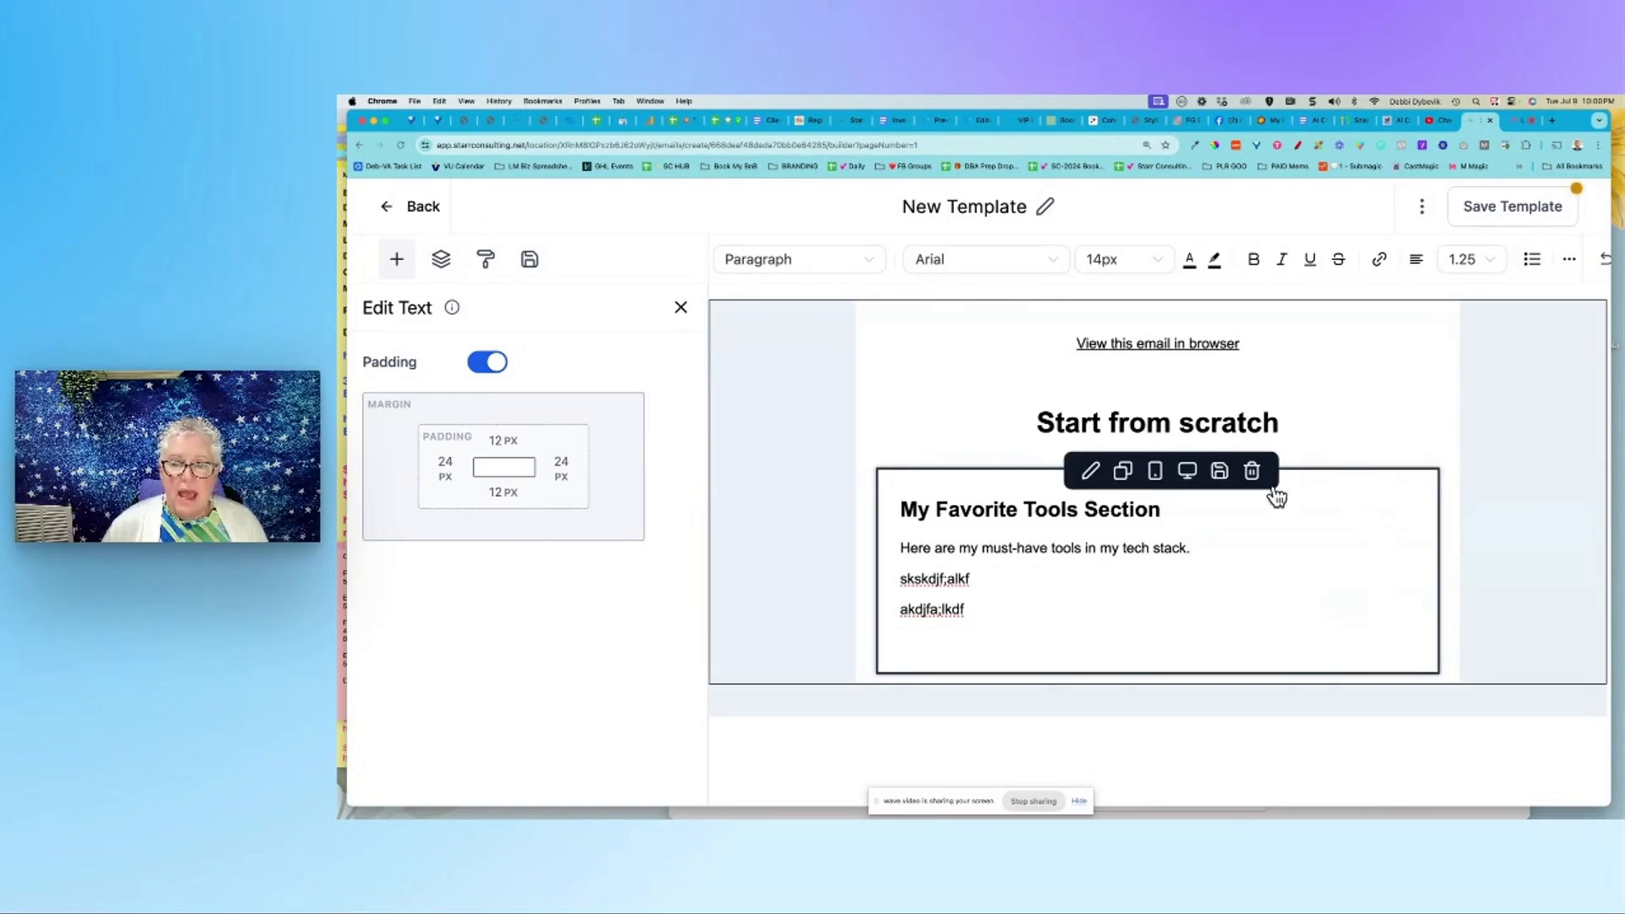
pyautogui.click(1219, 472)
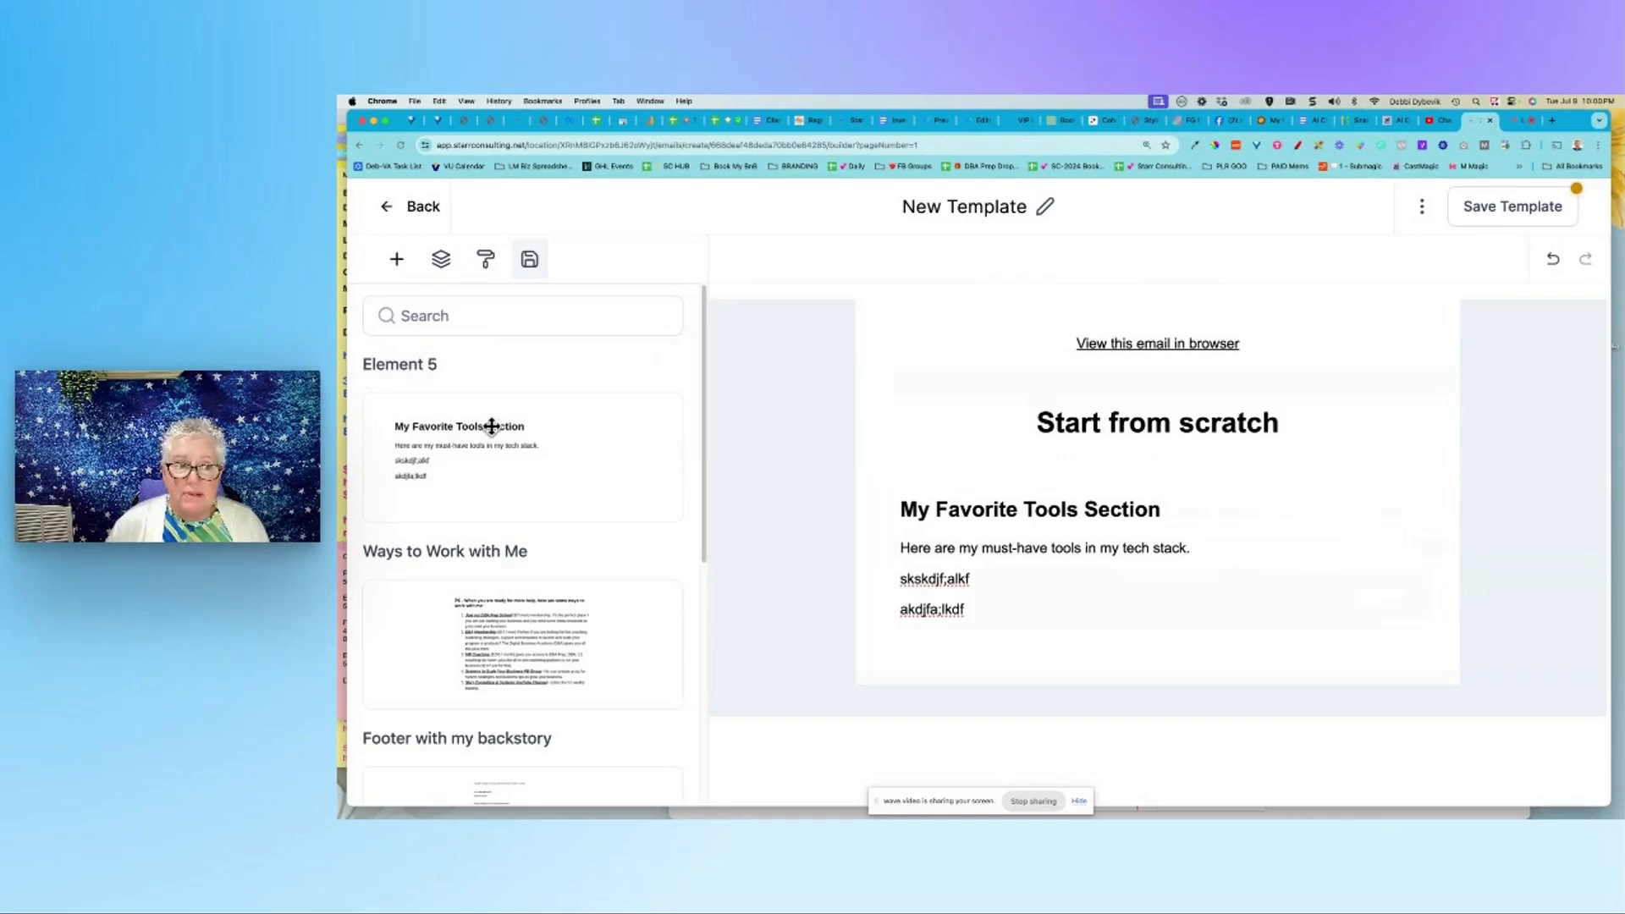
# Step: Rename the newly saved favorite tools element as "My favorite tech stack tools"
pyautogui.click(658, 367)
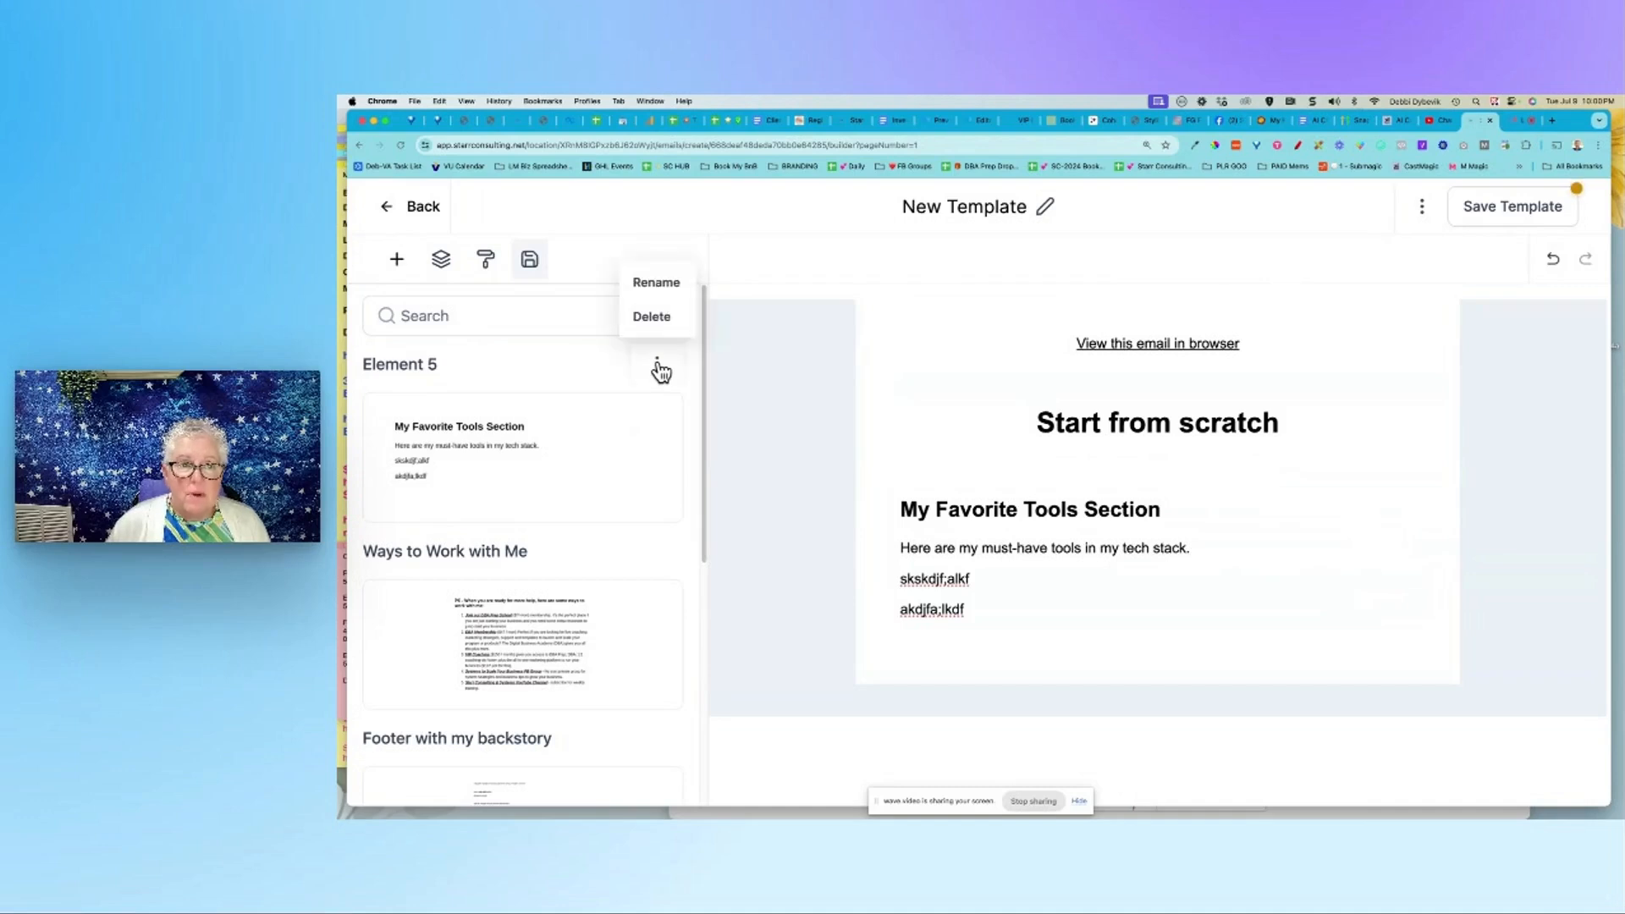
pyautogui.click(657, 285)
pyautogui.moveTo(433, 366); pyautogui.dragTo(364, 366)
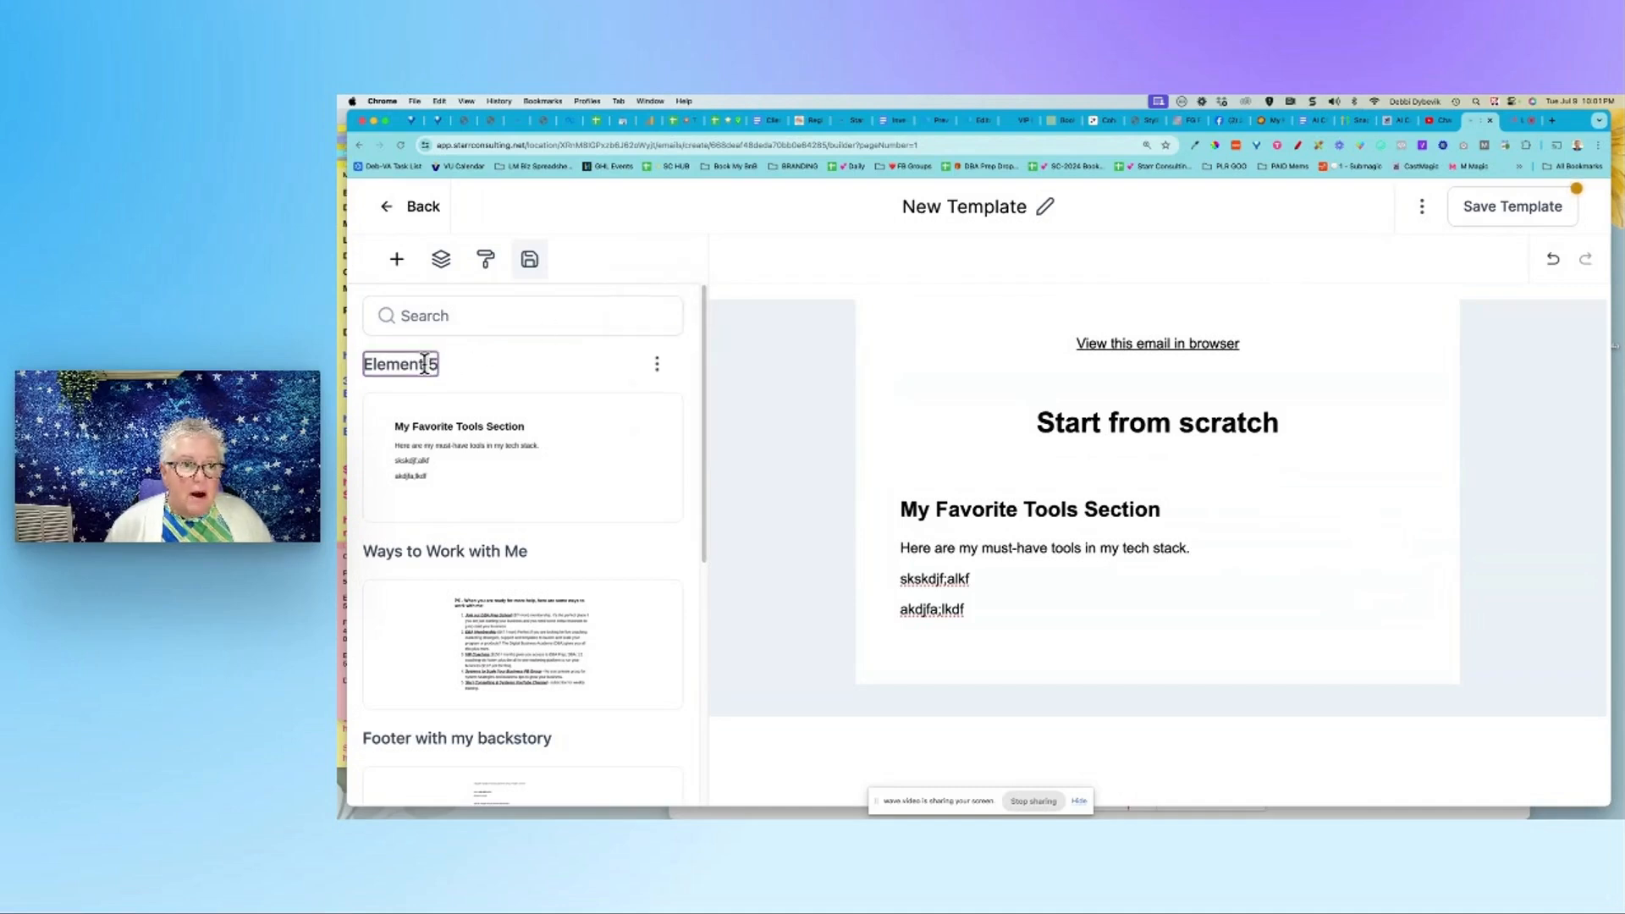
pyautogui.write('My favori')
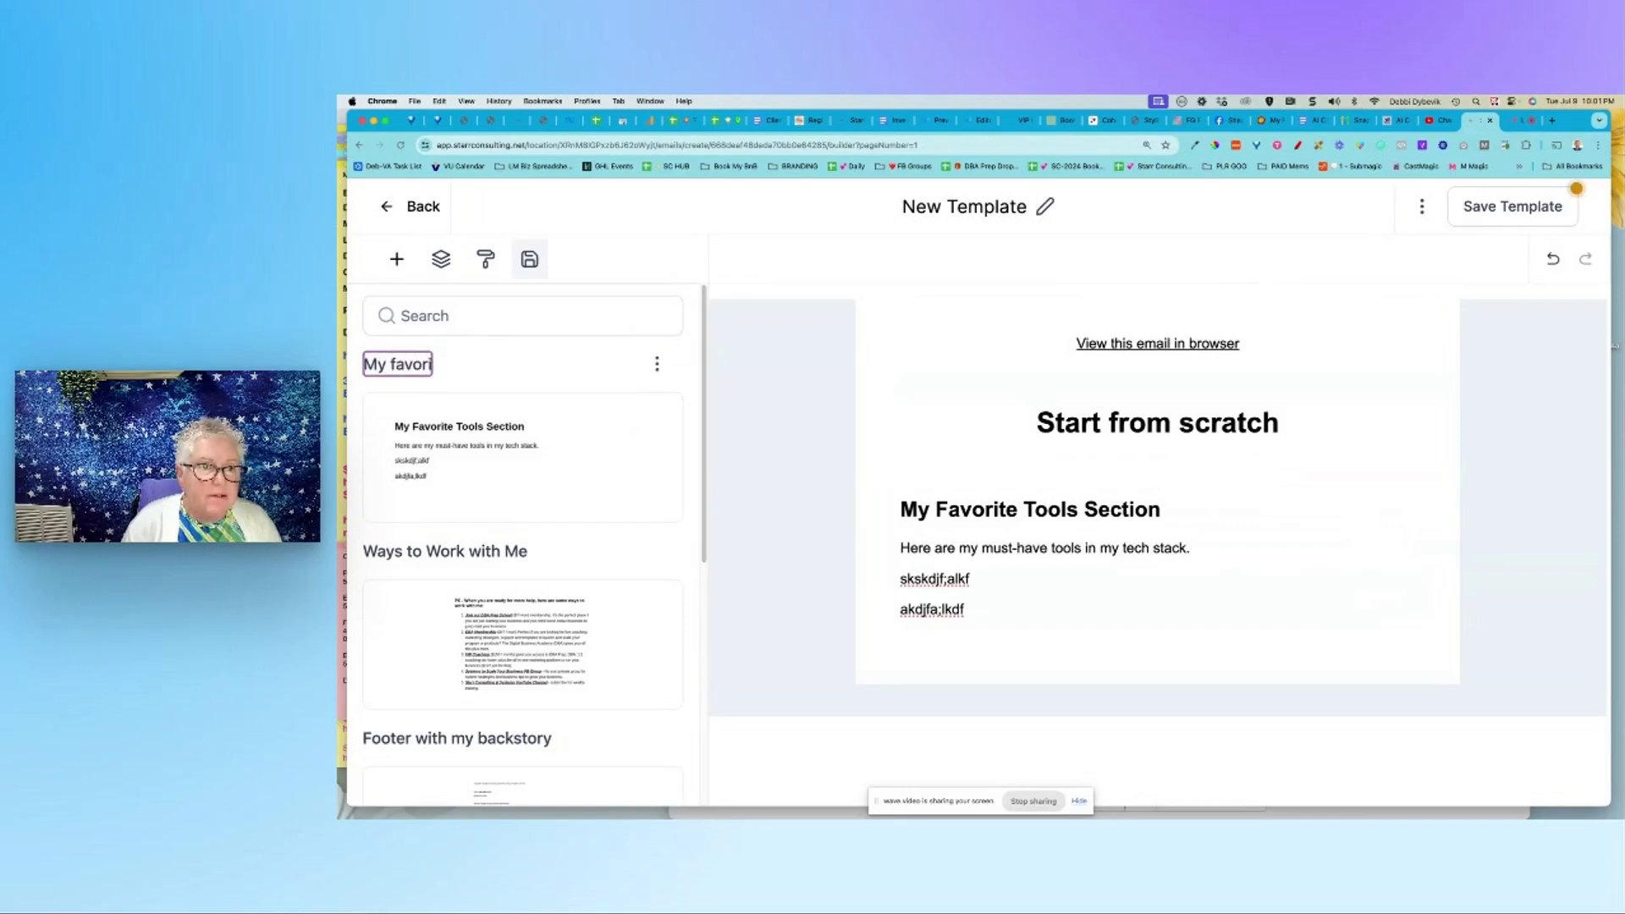
pyautogui.write('te tech')
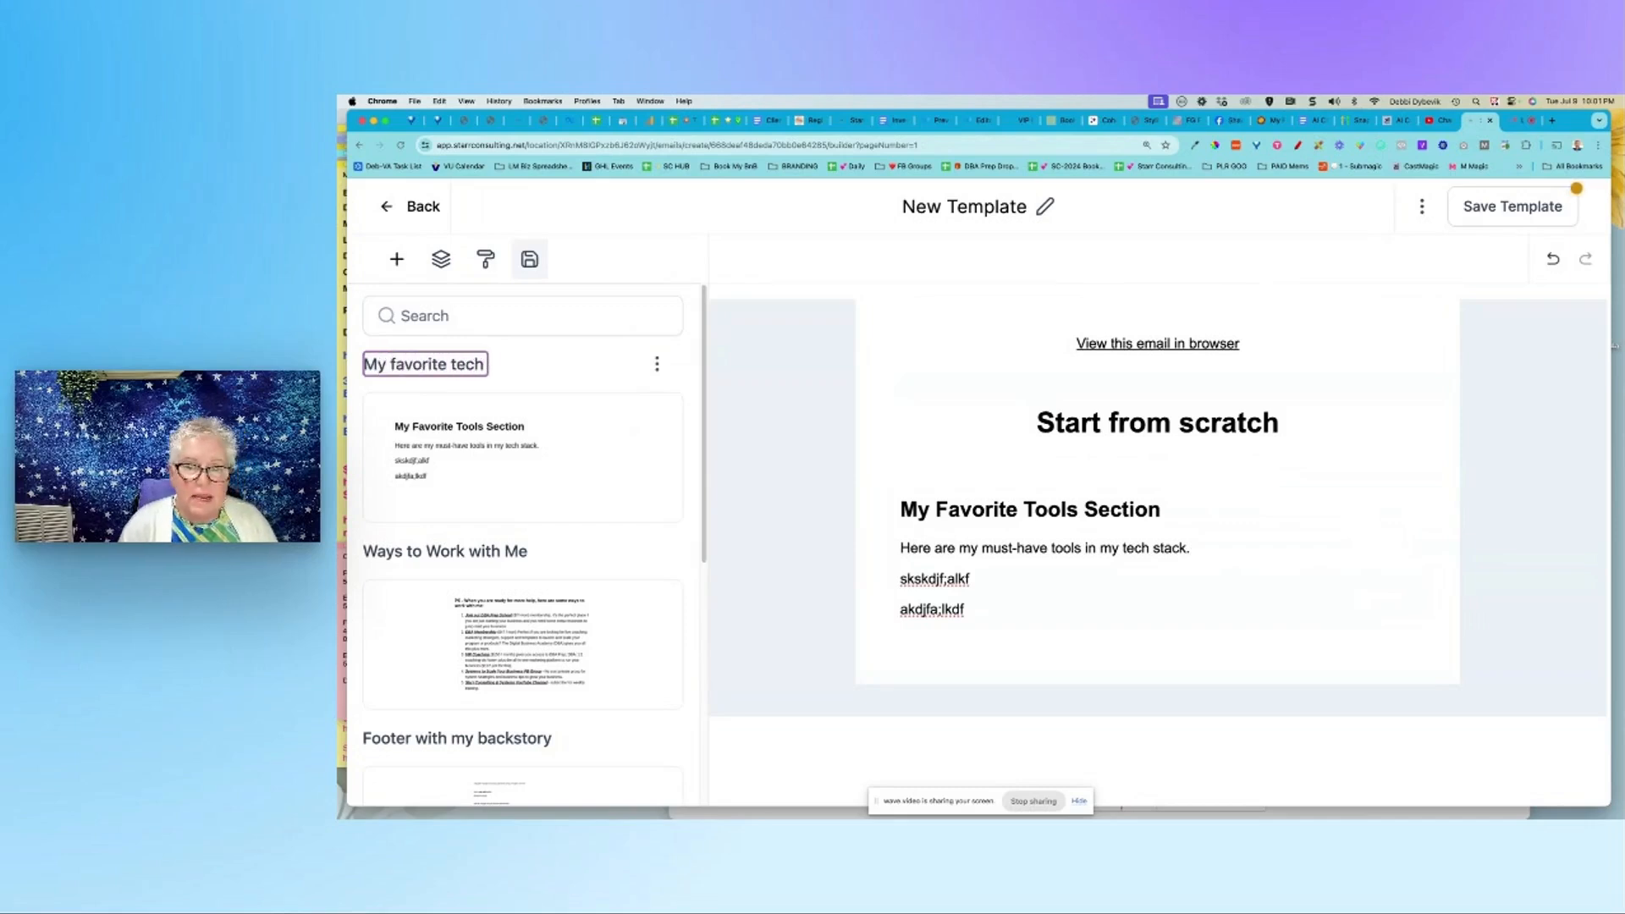
pyautogui.write(' stack tools')
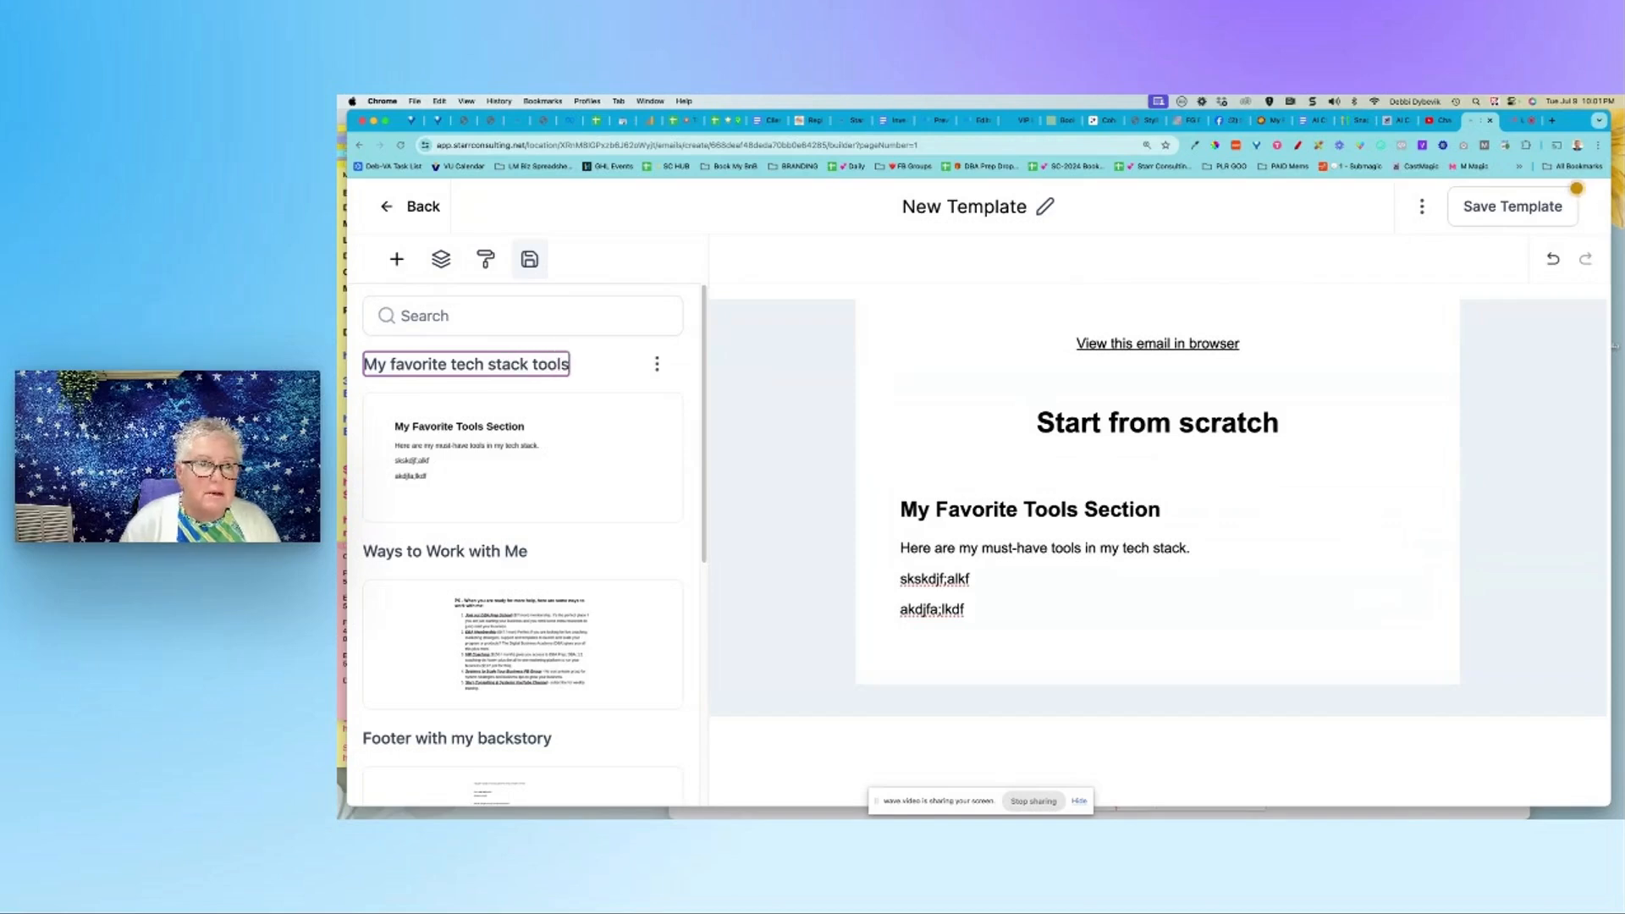
pyautogui.press('Return')
pyautogui.click(1183, 548)
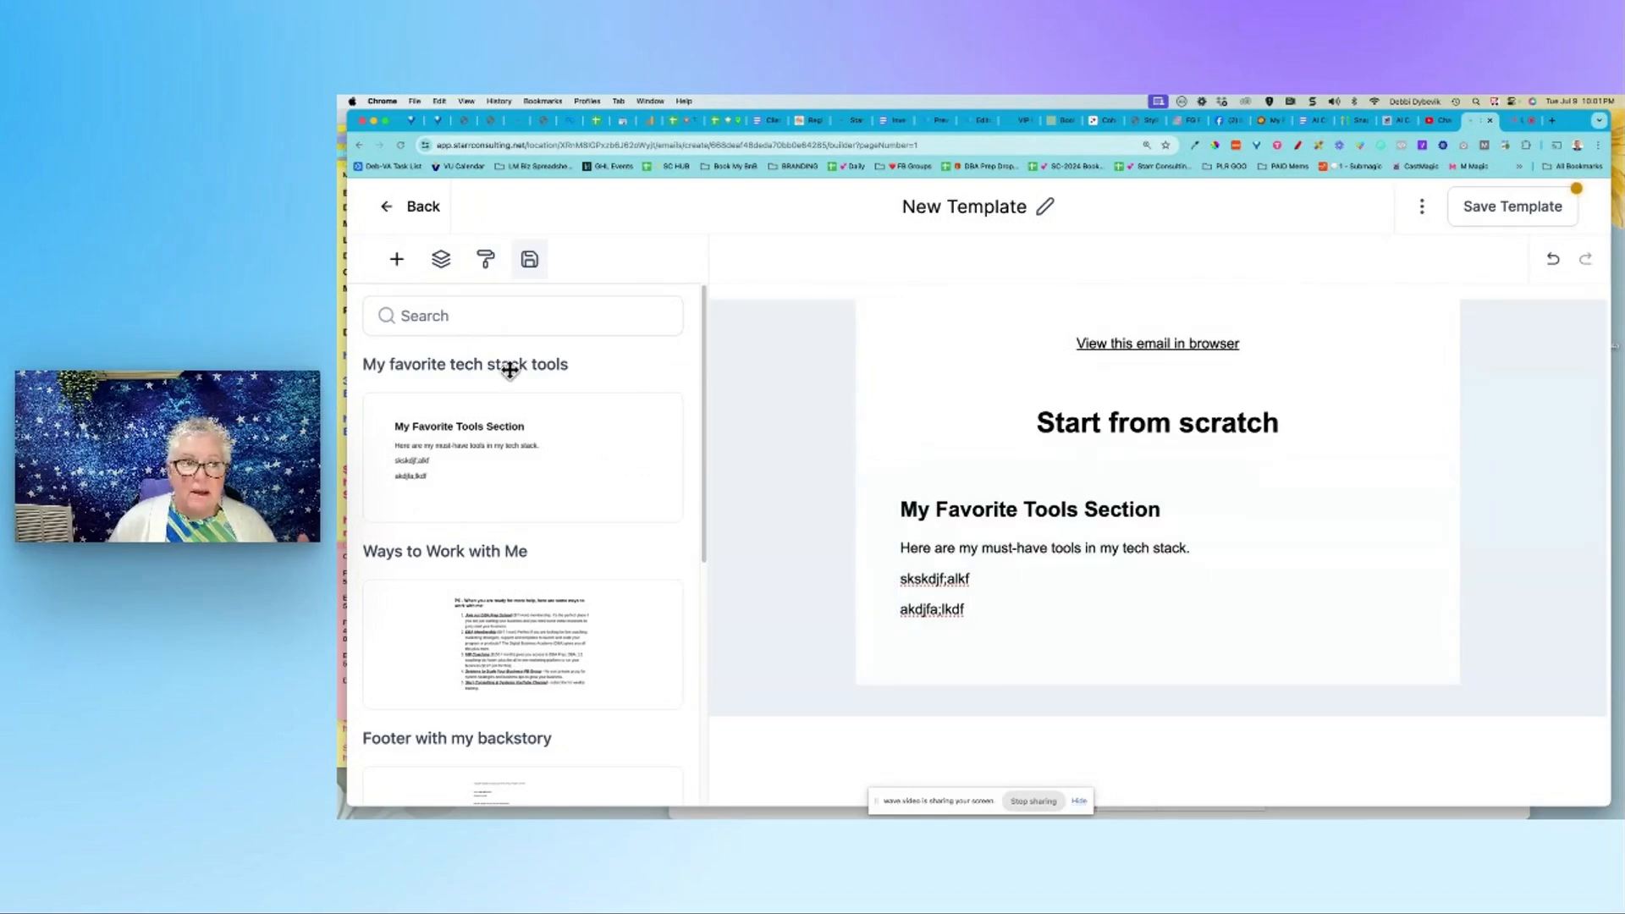
# Step: Leave the New Template editor for the email templates list, discarding the unsaved changes
pyautogui.click(397, 264)
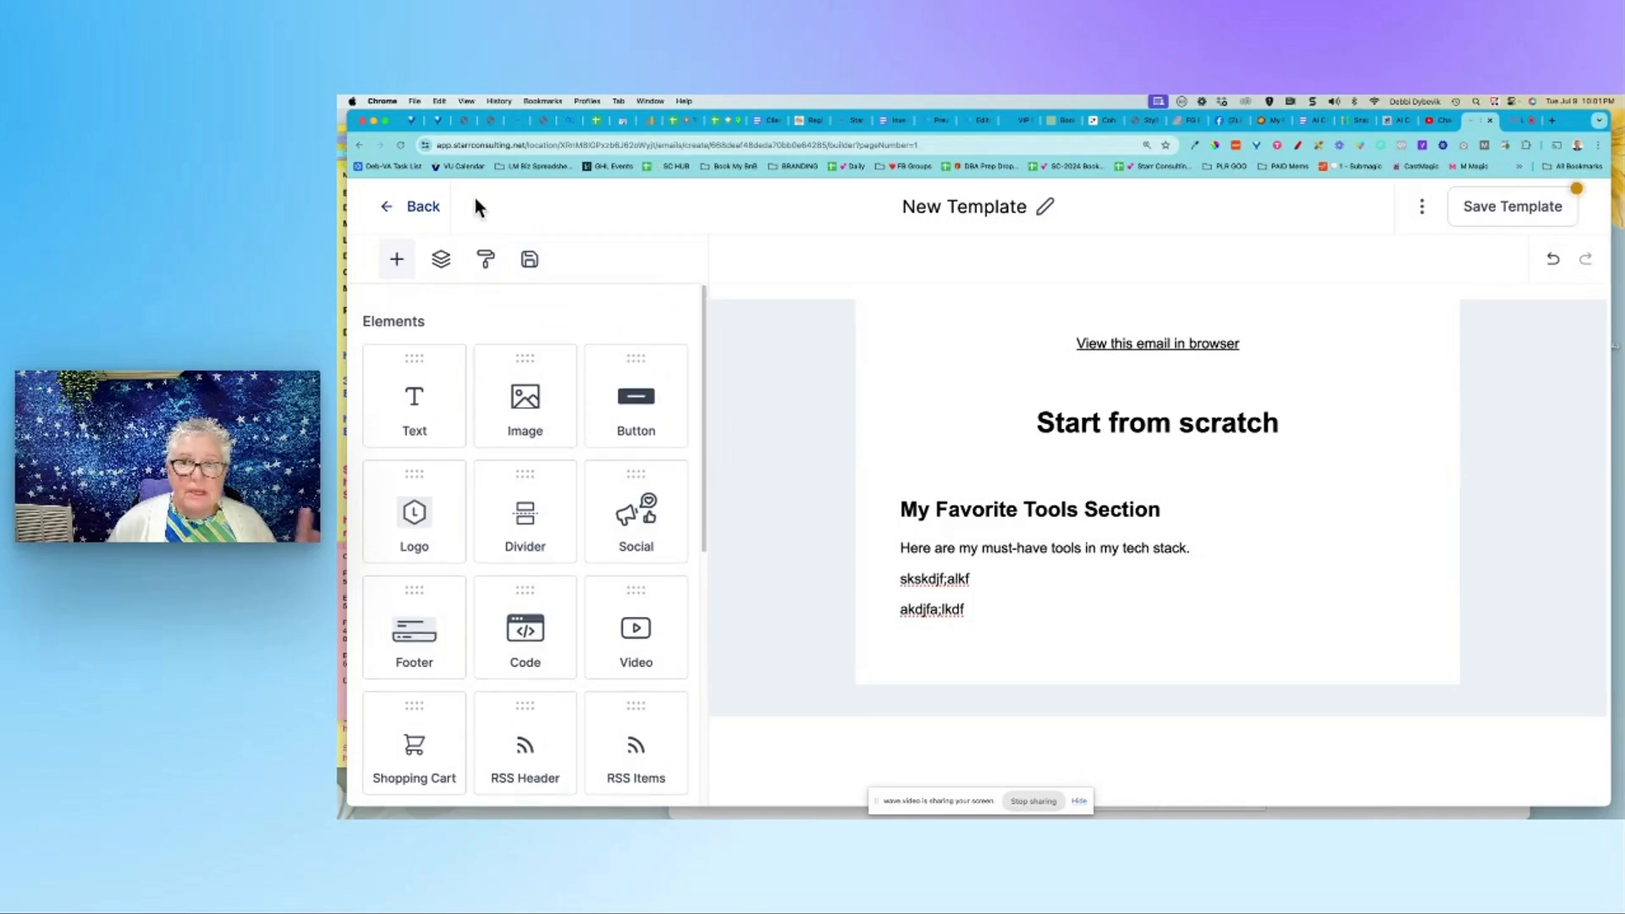
pyautogui.click(421, 210)
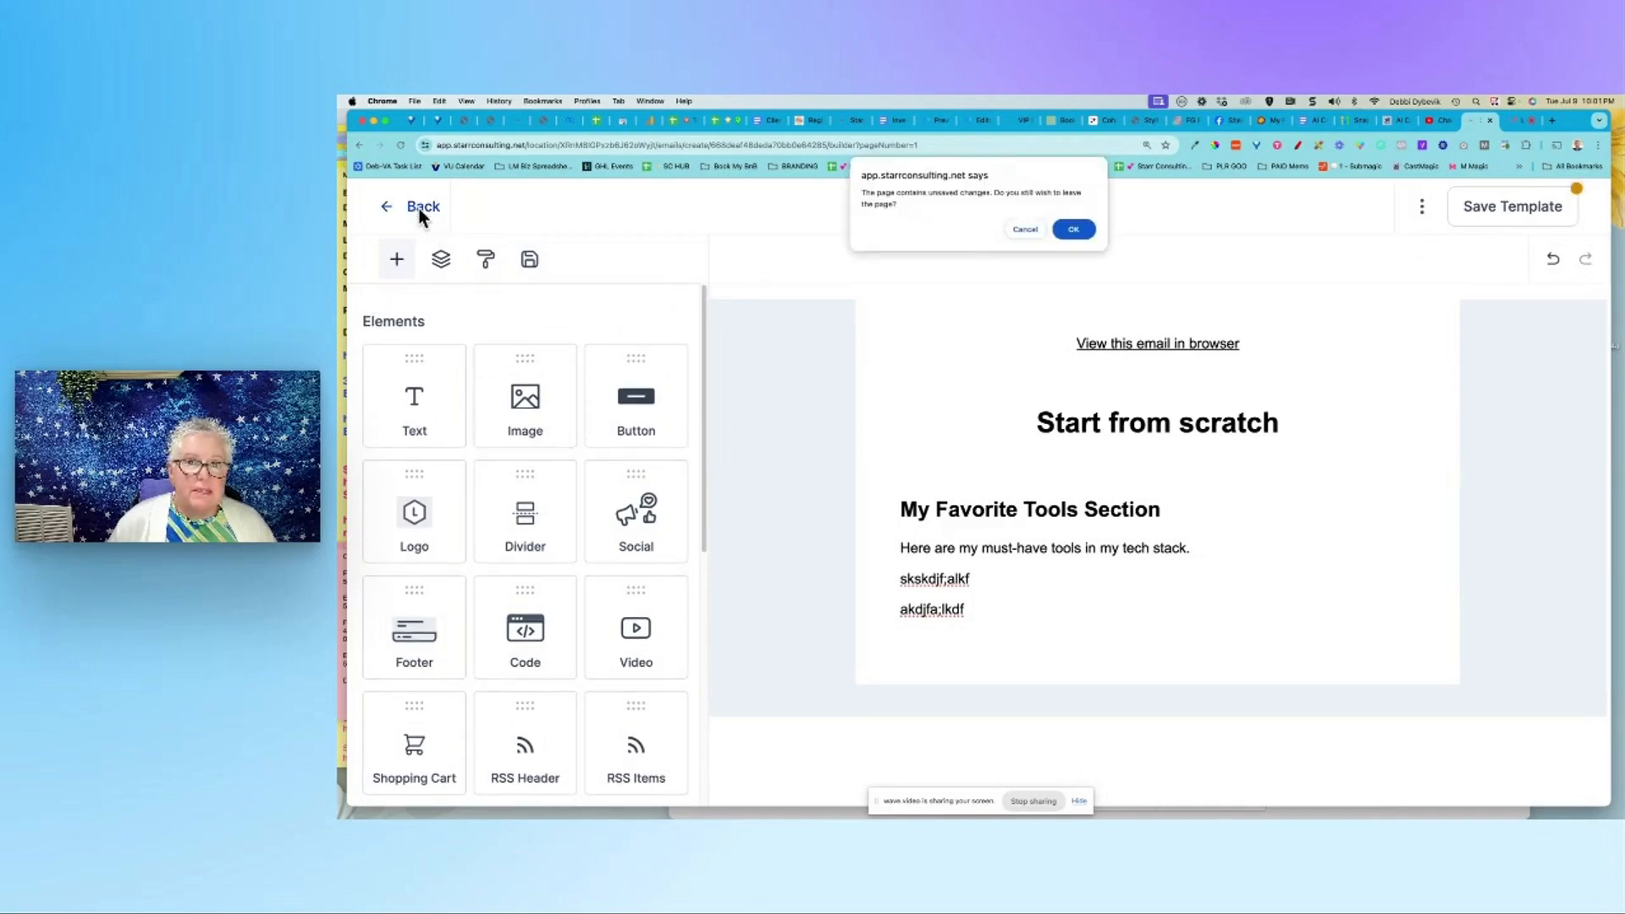
pyautogui.click(1073, 229)
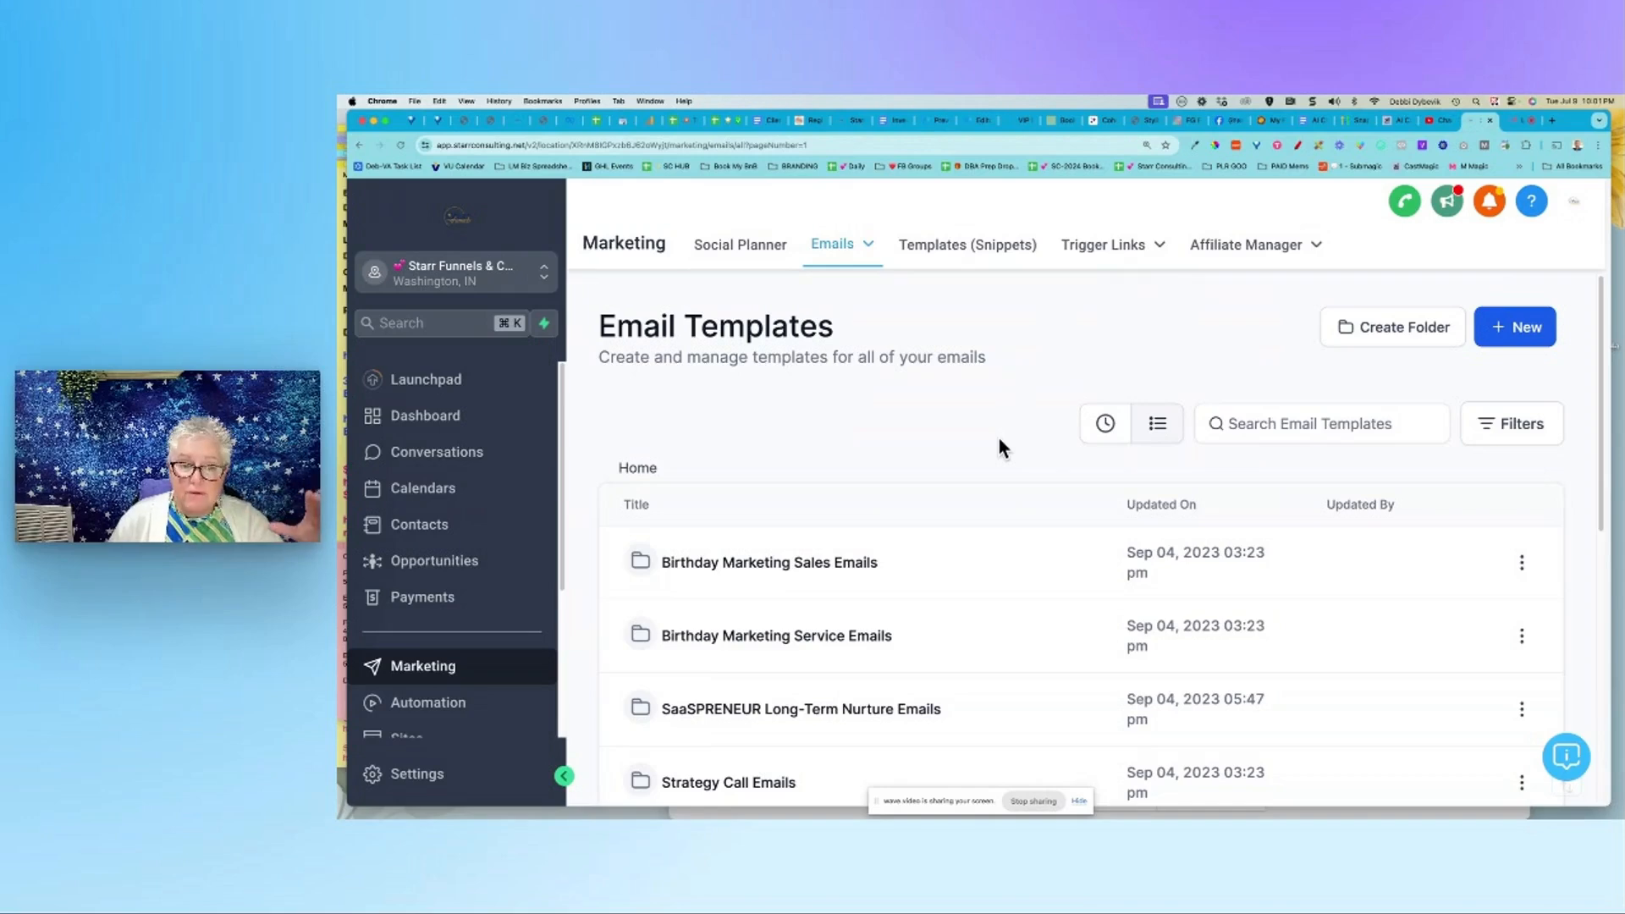
# Step: Reopen New Template to check its content and return to the email templates list
pyautogui.scroll(-5, 999, 447)
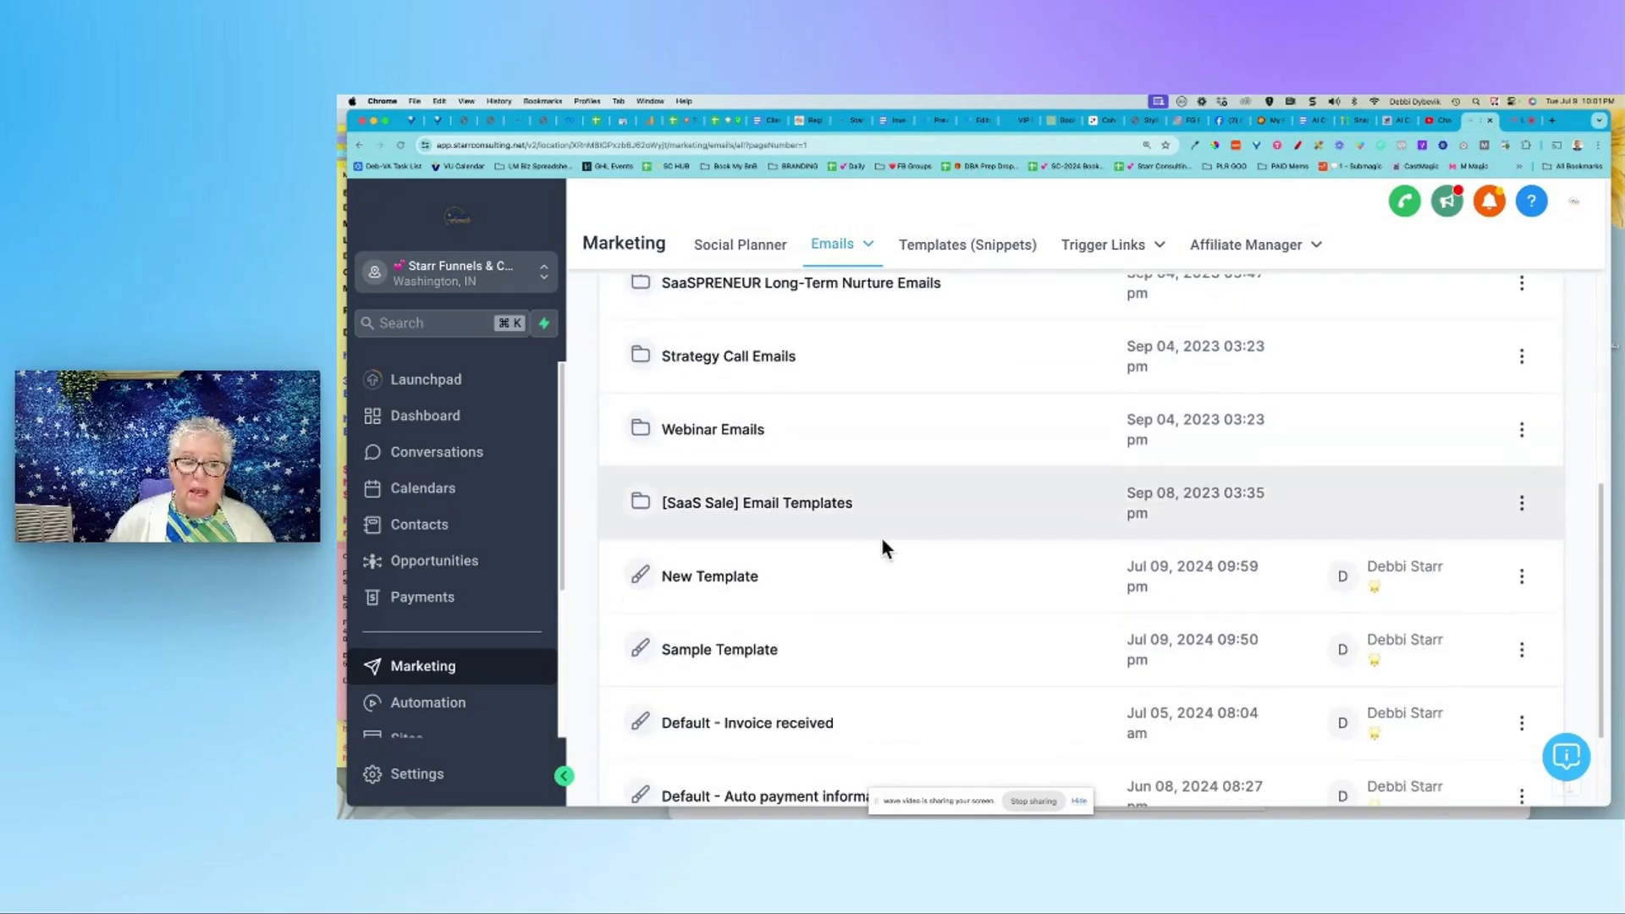
pyautogui.click(715, 580)
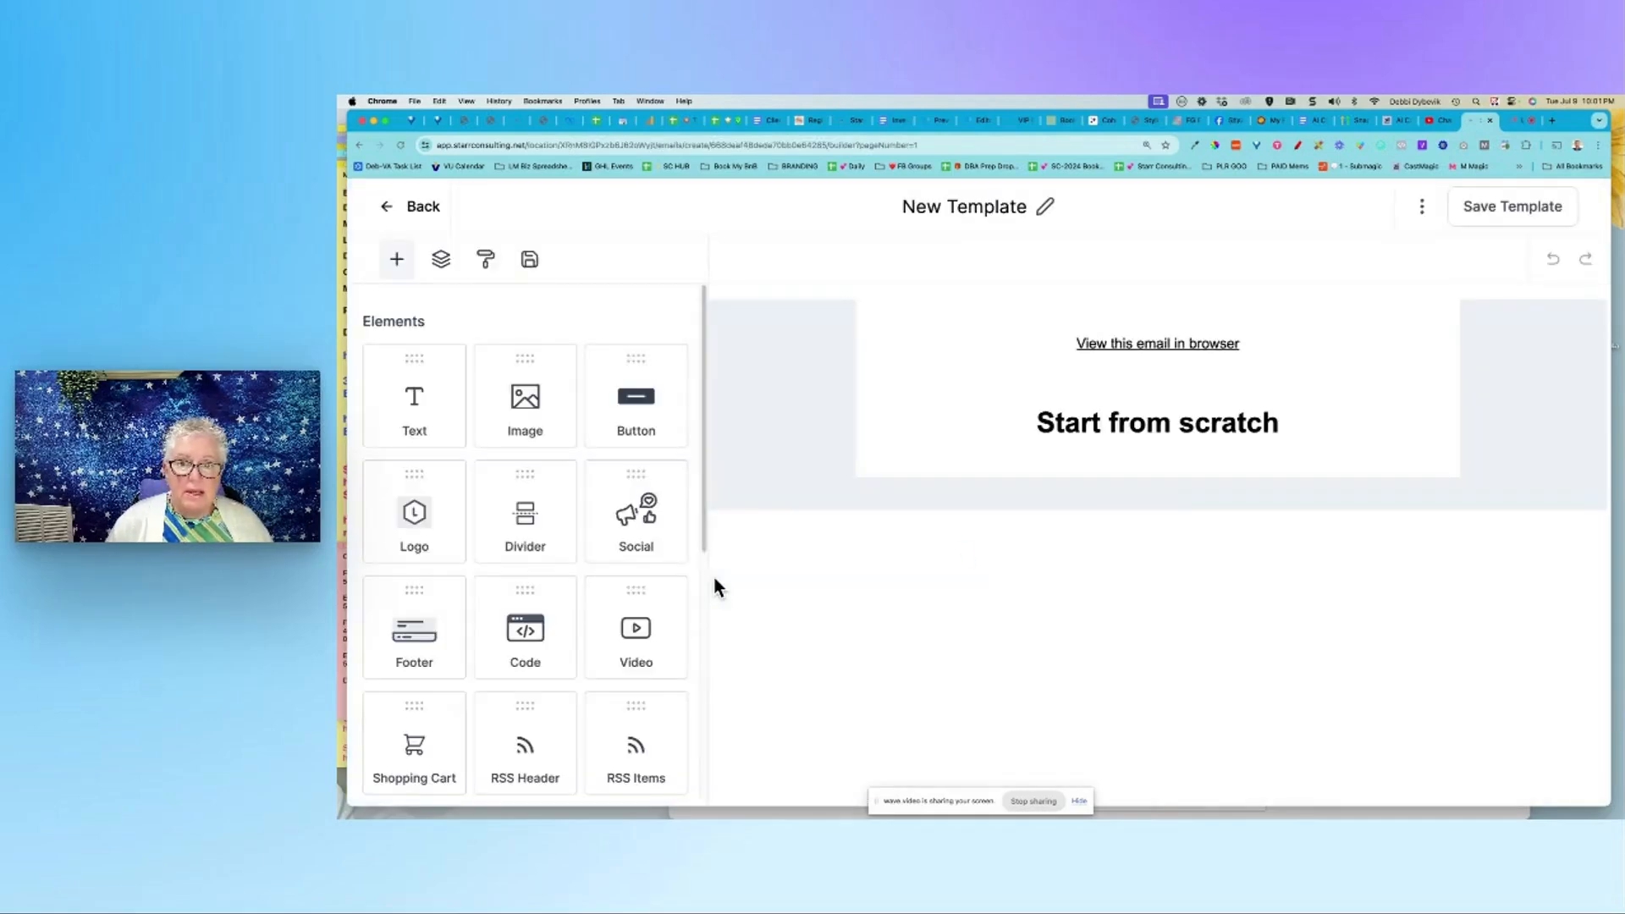
pyautogui.click(417, 208)
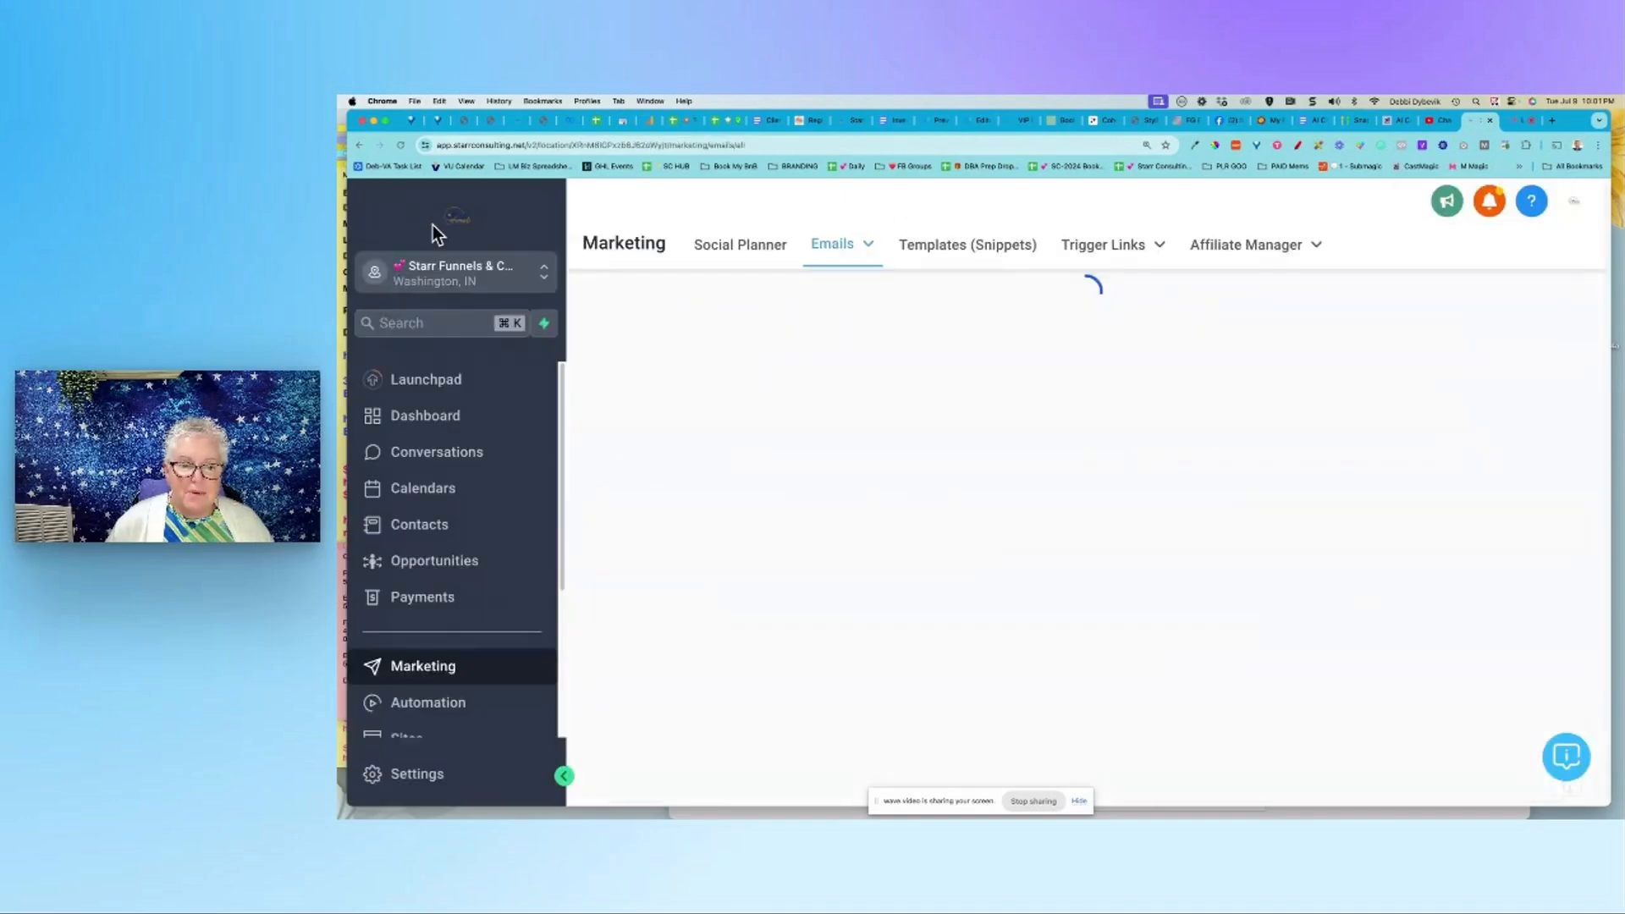
# Step: Open Sample Template from the templates list and show the settings of its main layout
pyautogui.scroll(-10, 846, 639)
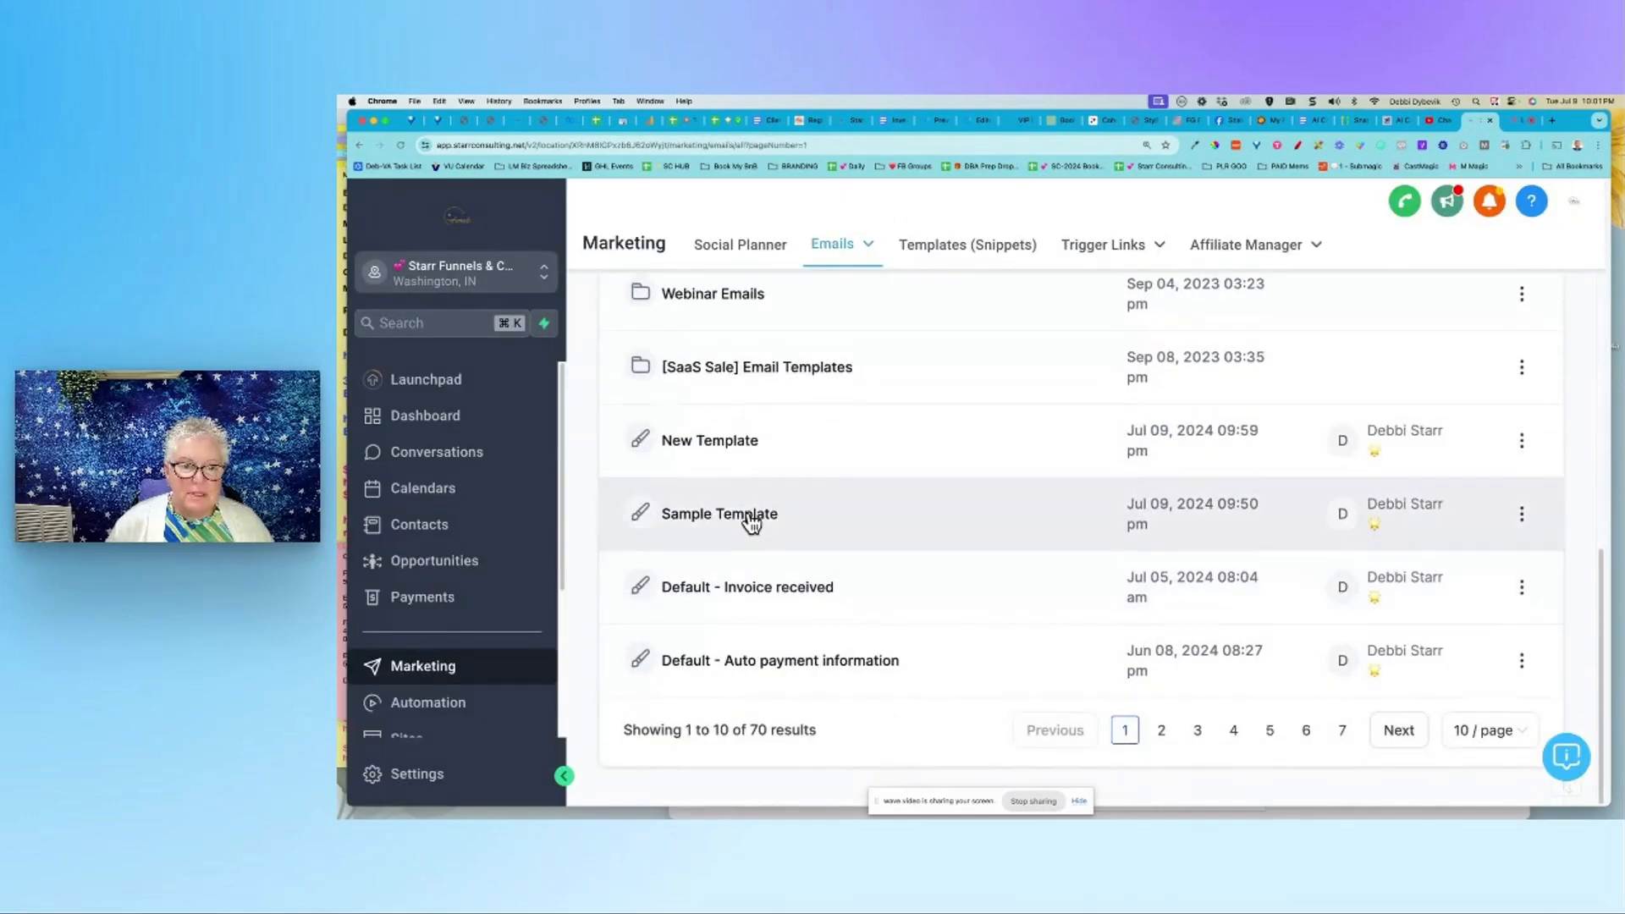
pyautogui.click(751, 513)
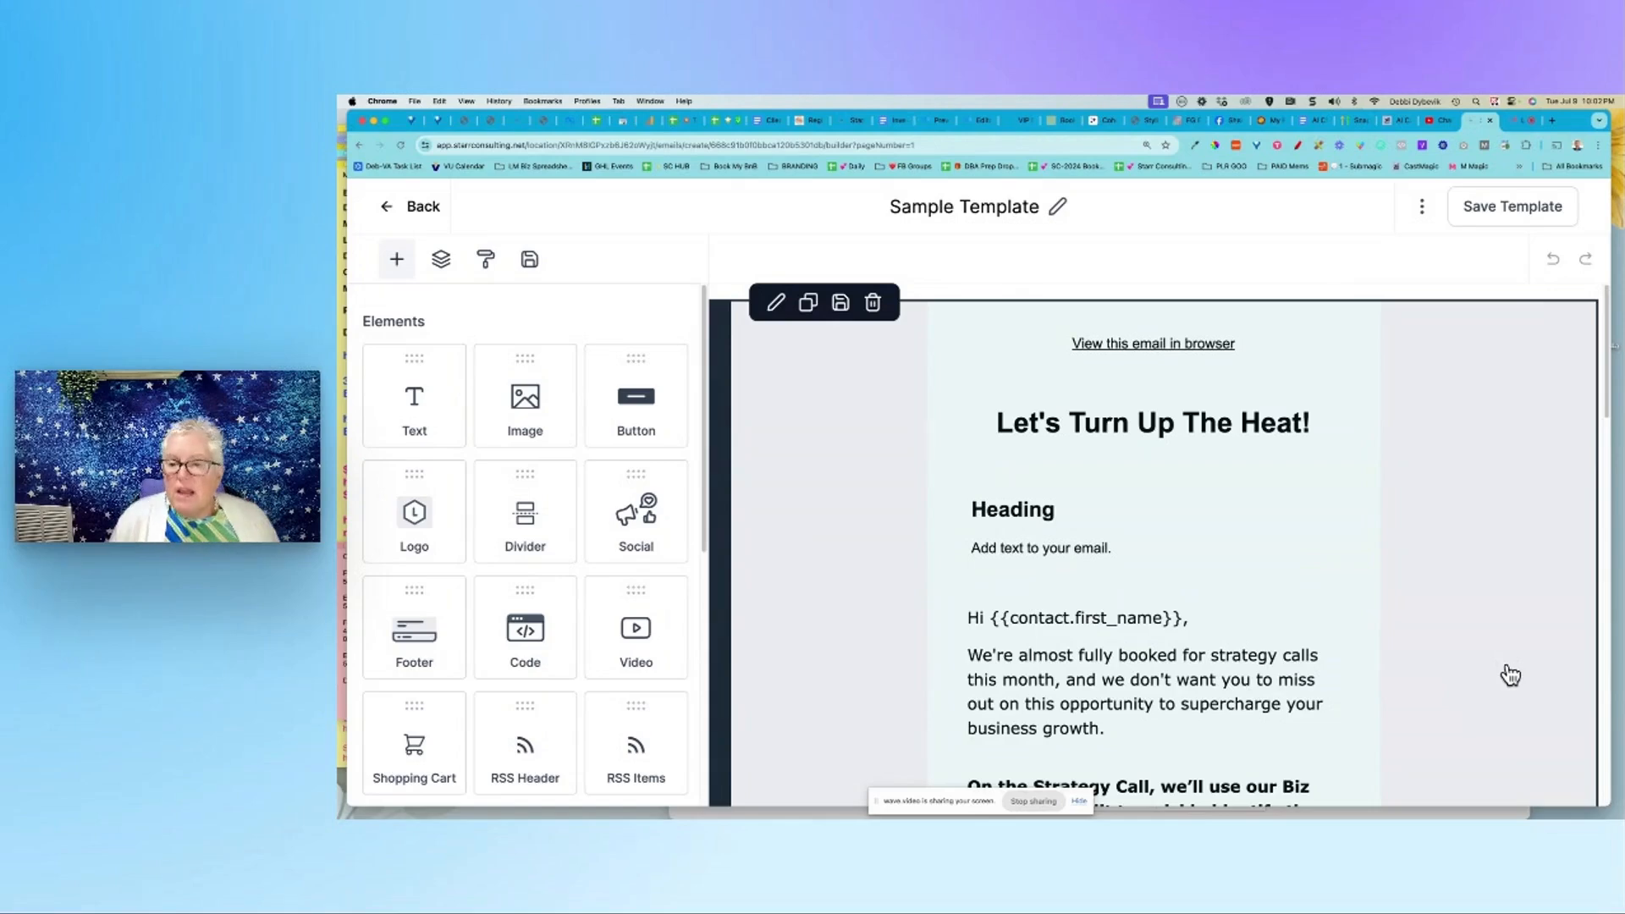
pyautogui.click(1512, 688)
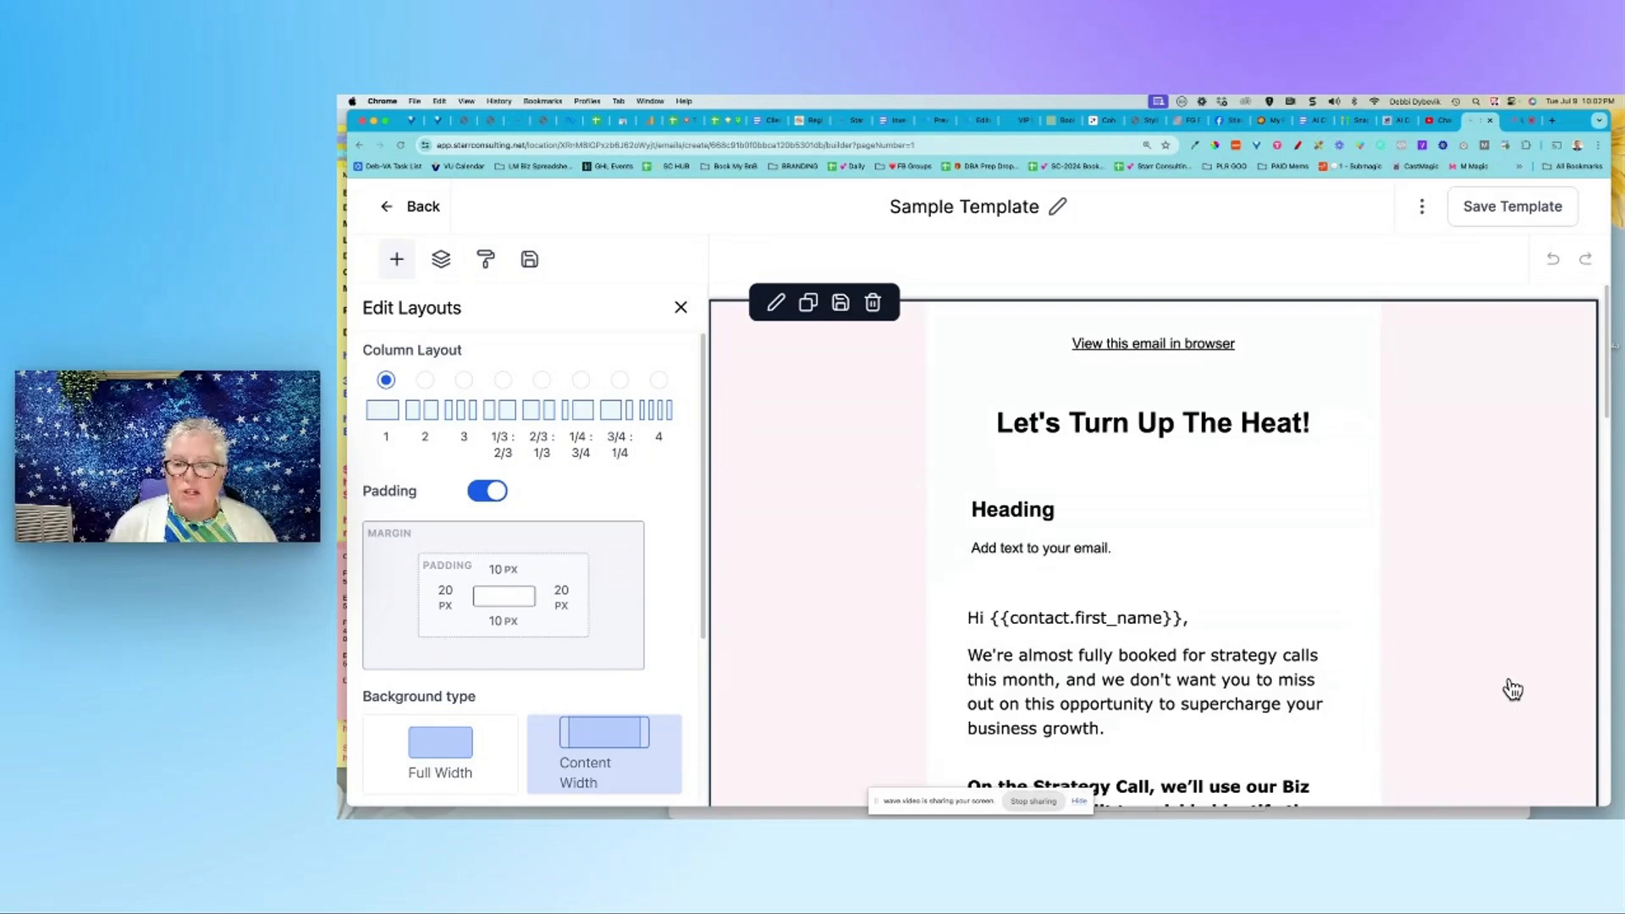
# Step: Review the sample email's body from the greeting to the PS list of ways to work together and the copyright footer
pyautogui.scroll(-5, 1512, 689)
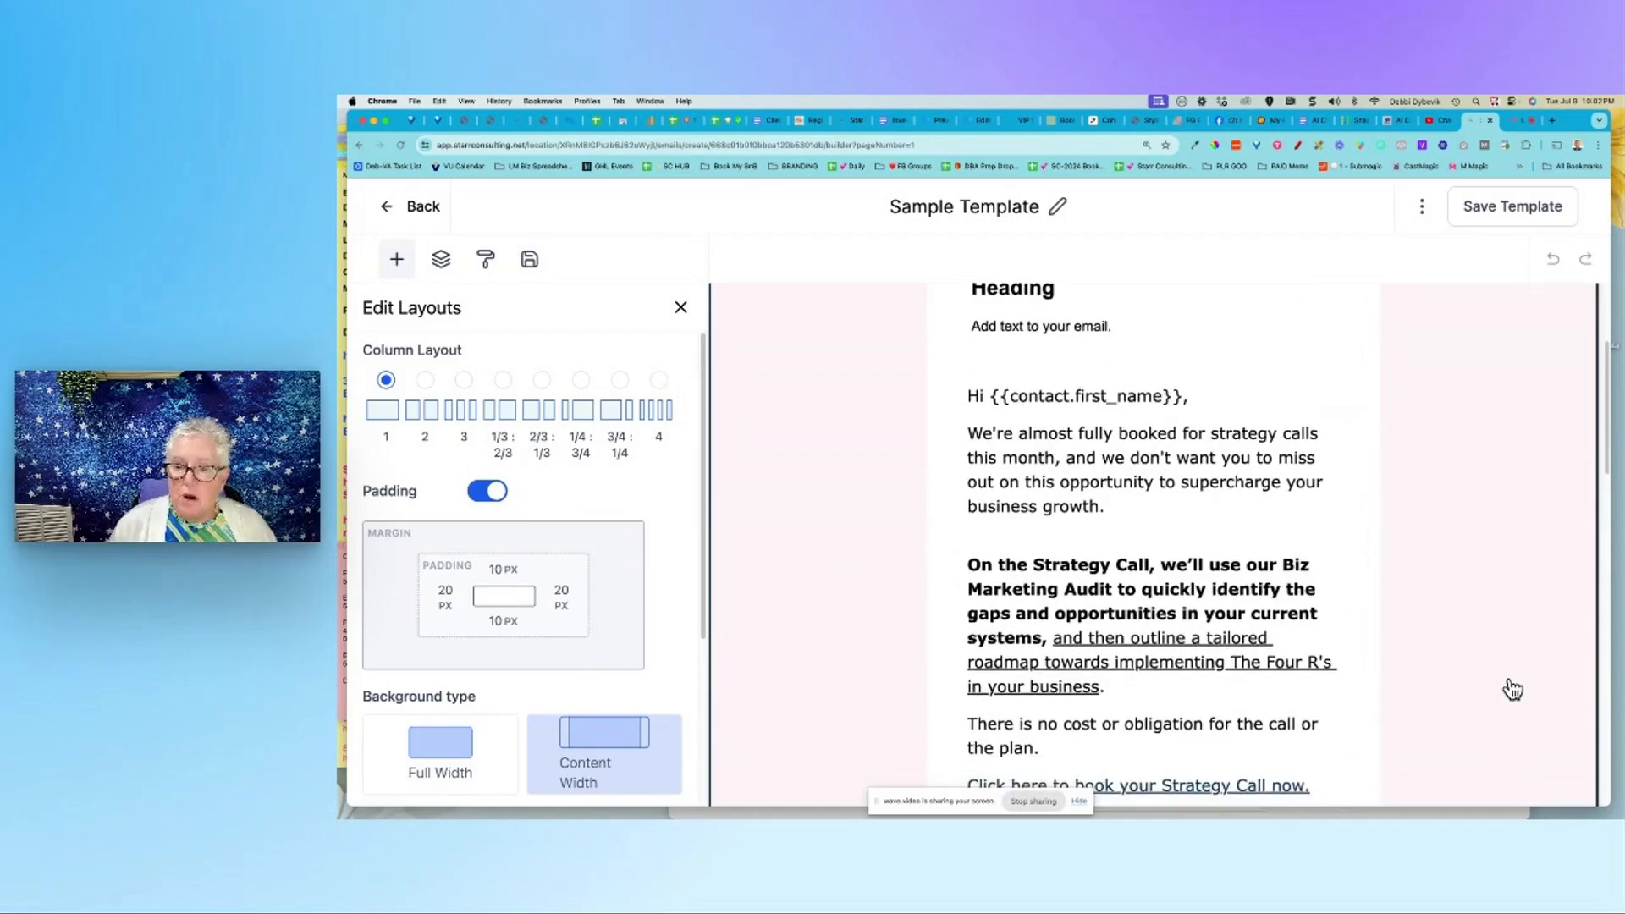
pyautogui.scroll(-2, 1513, 689)
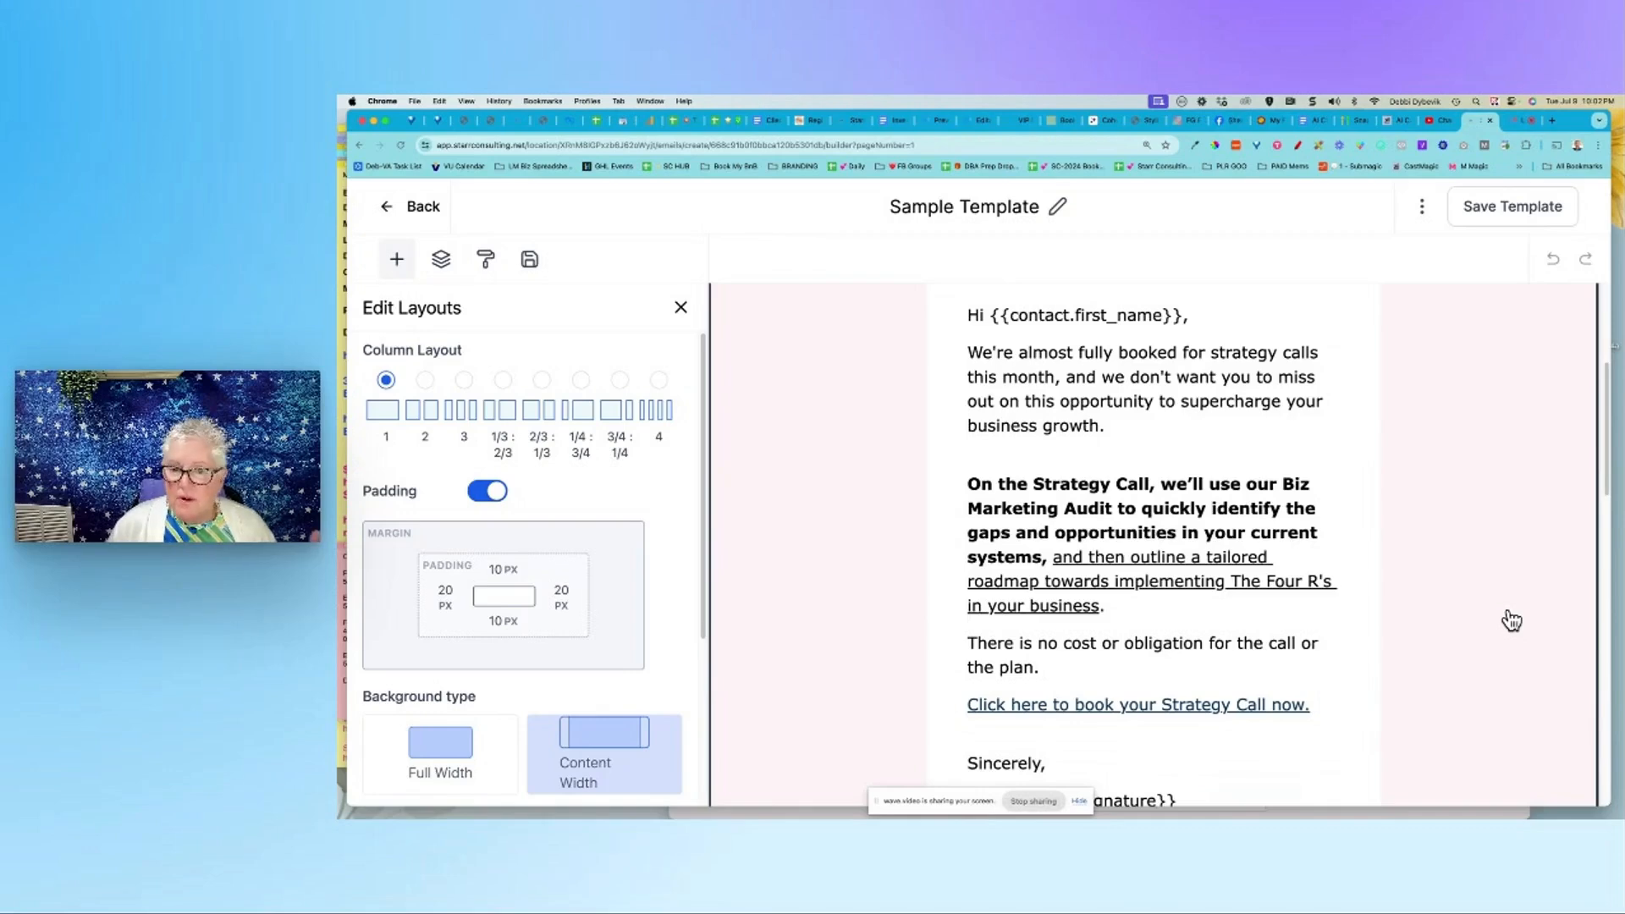
pyautogui.scroll(-2, 1511, 621)
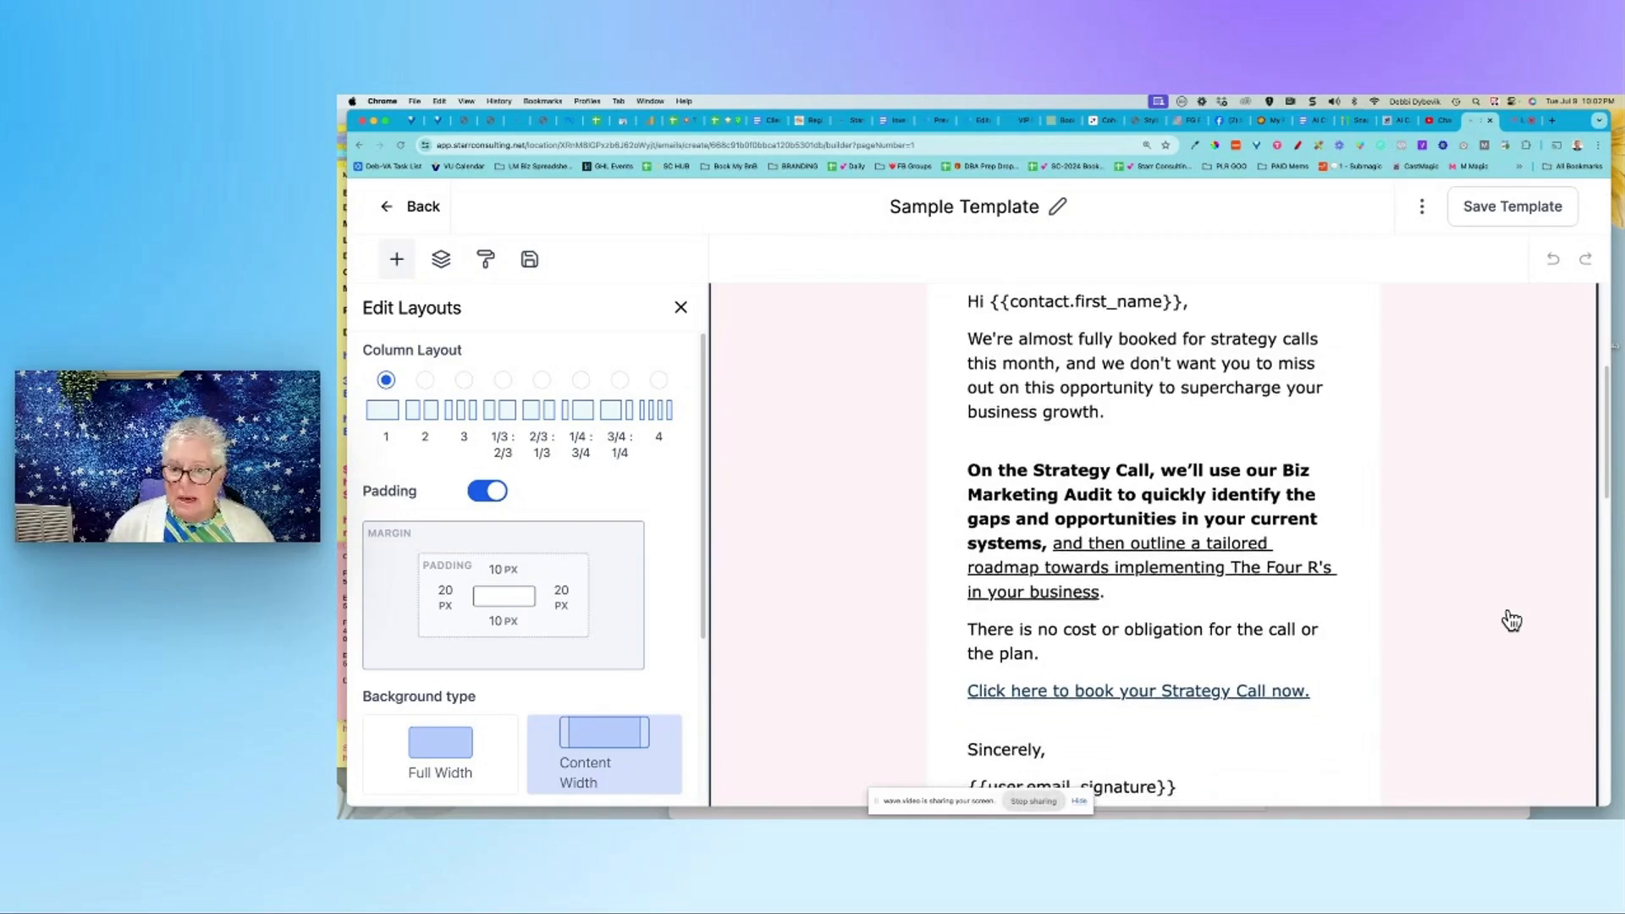
pyautogui.scroll(-10, 1512, 621)
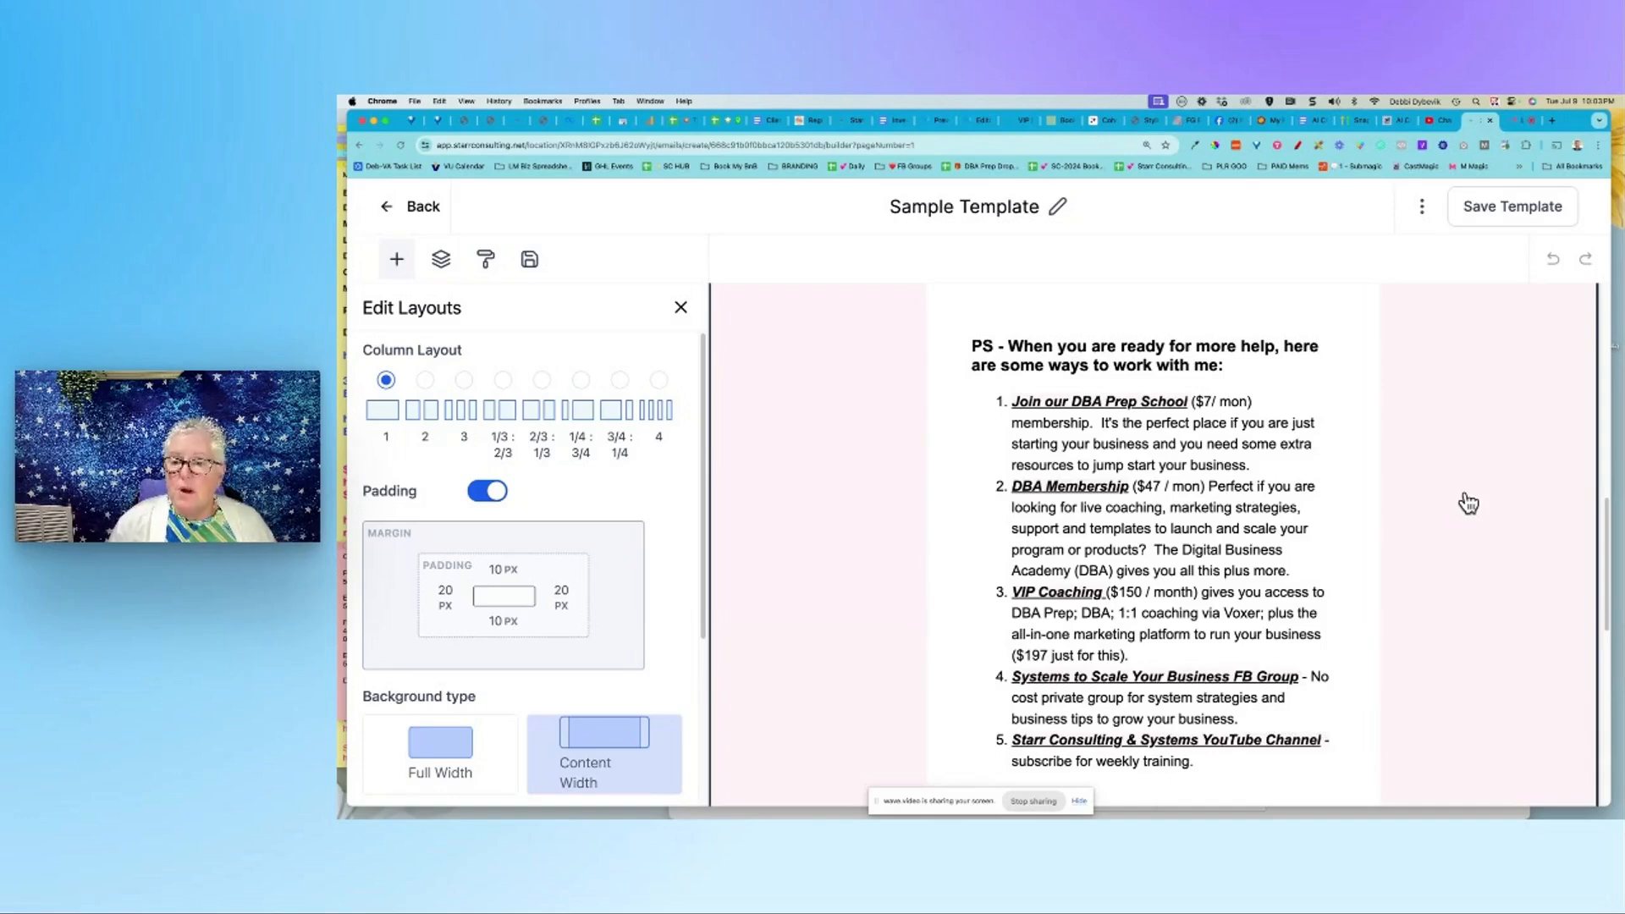
pyautogui.scroll(-1, 1467, 501)
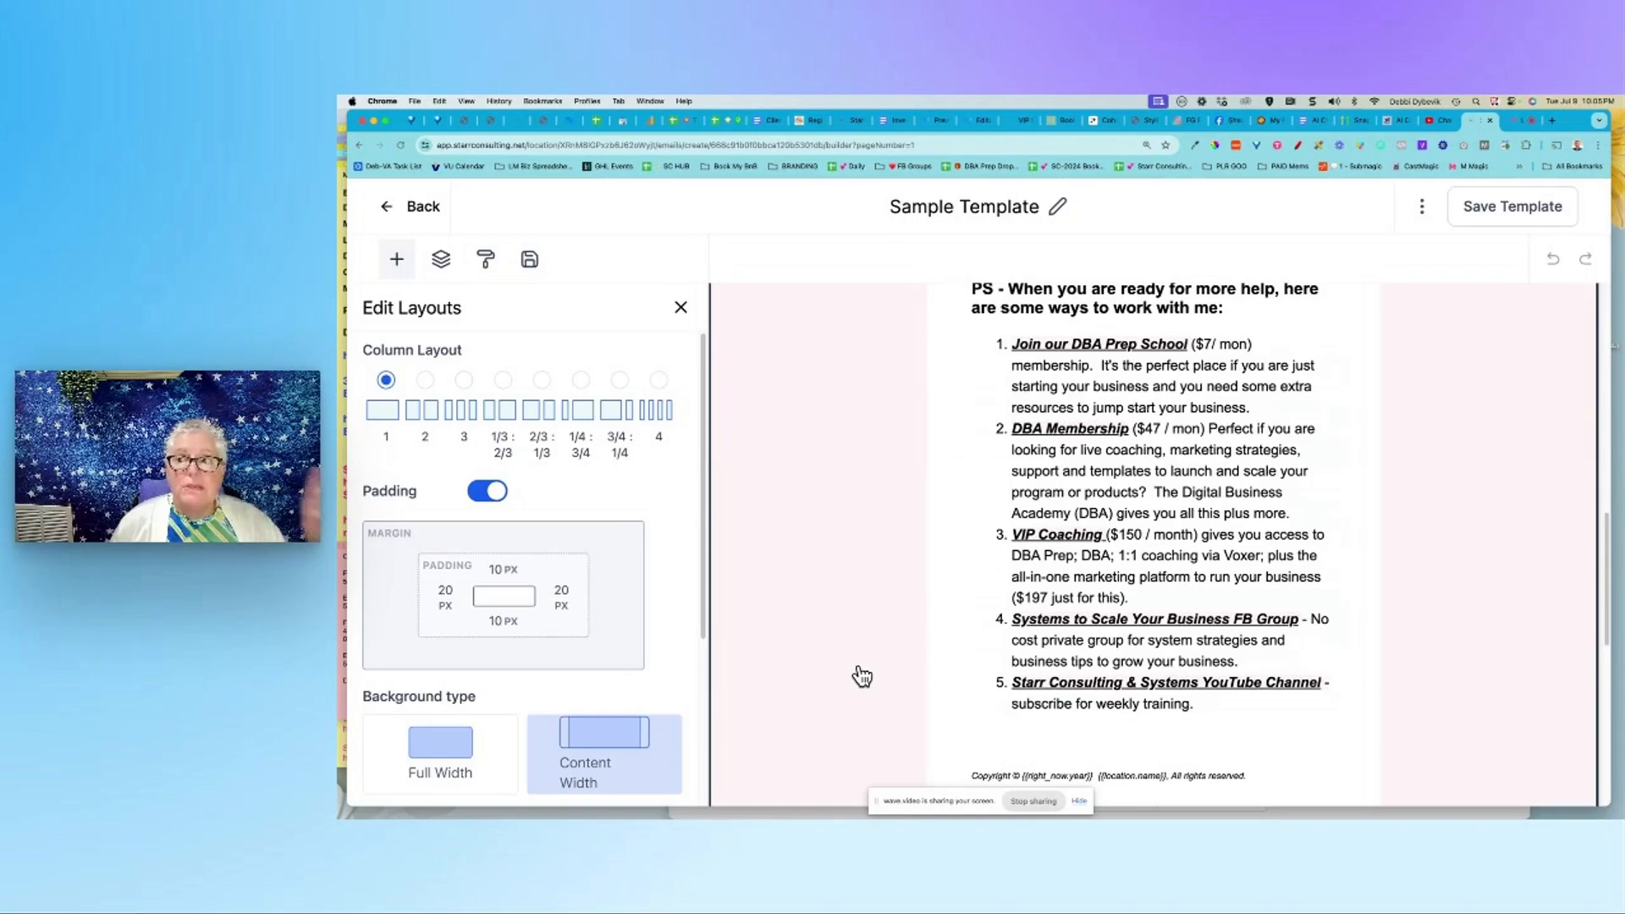
pyautogui.scroll(2, 962, 546)
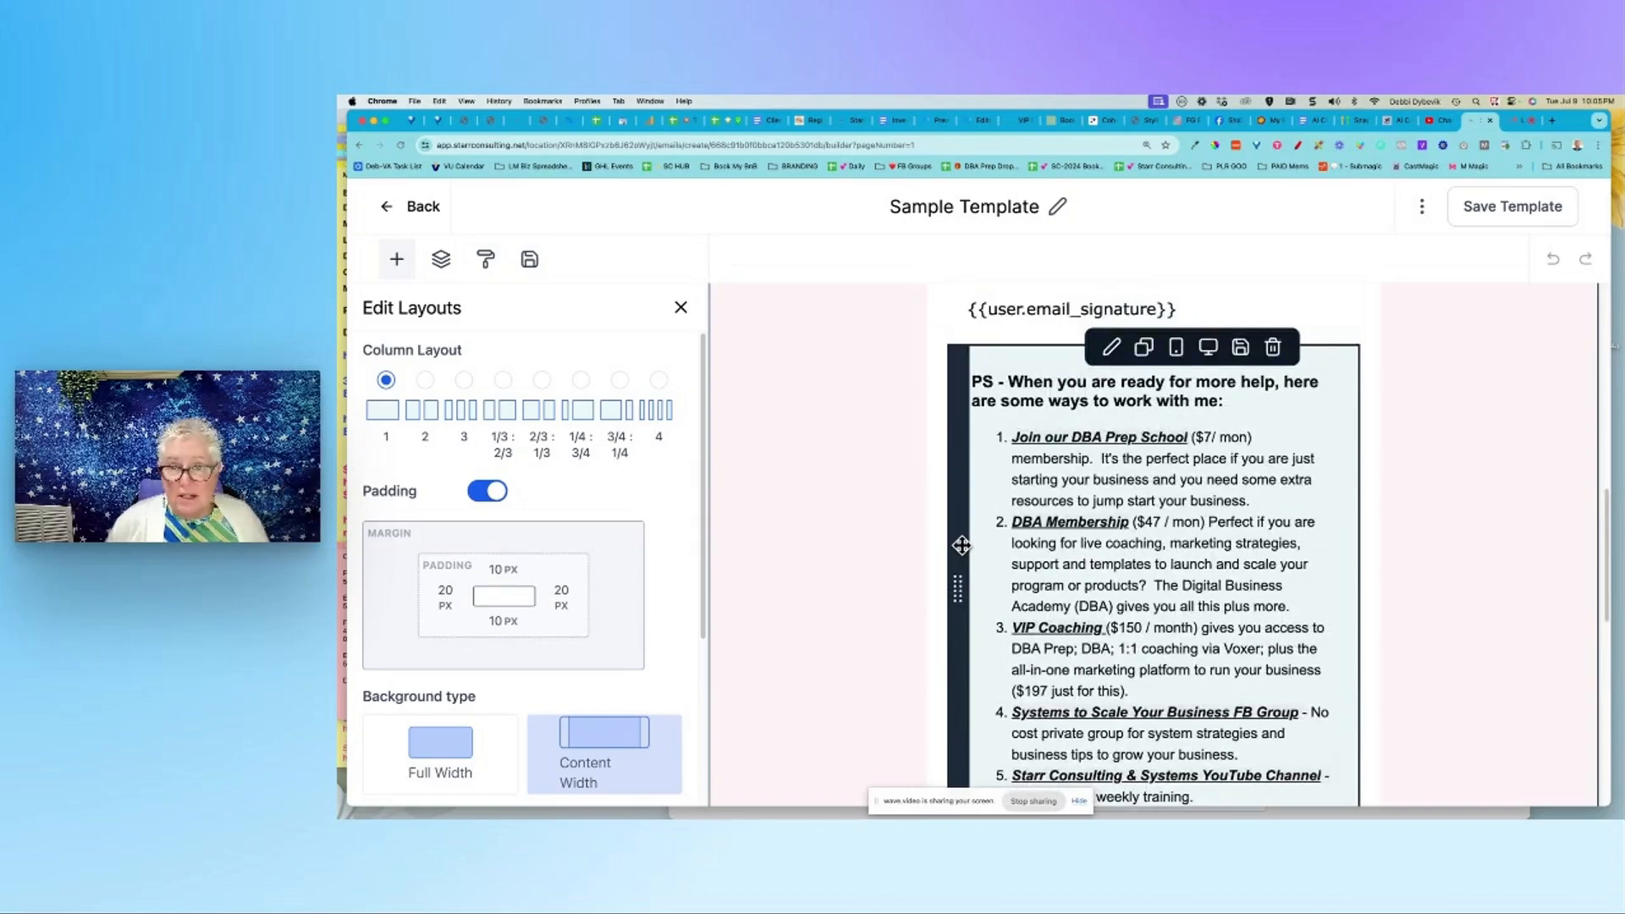
pyautogui.click(1526, 127)
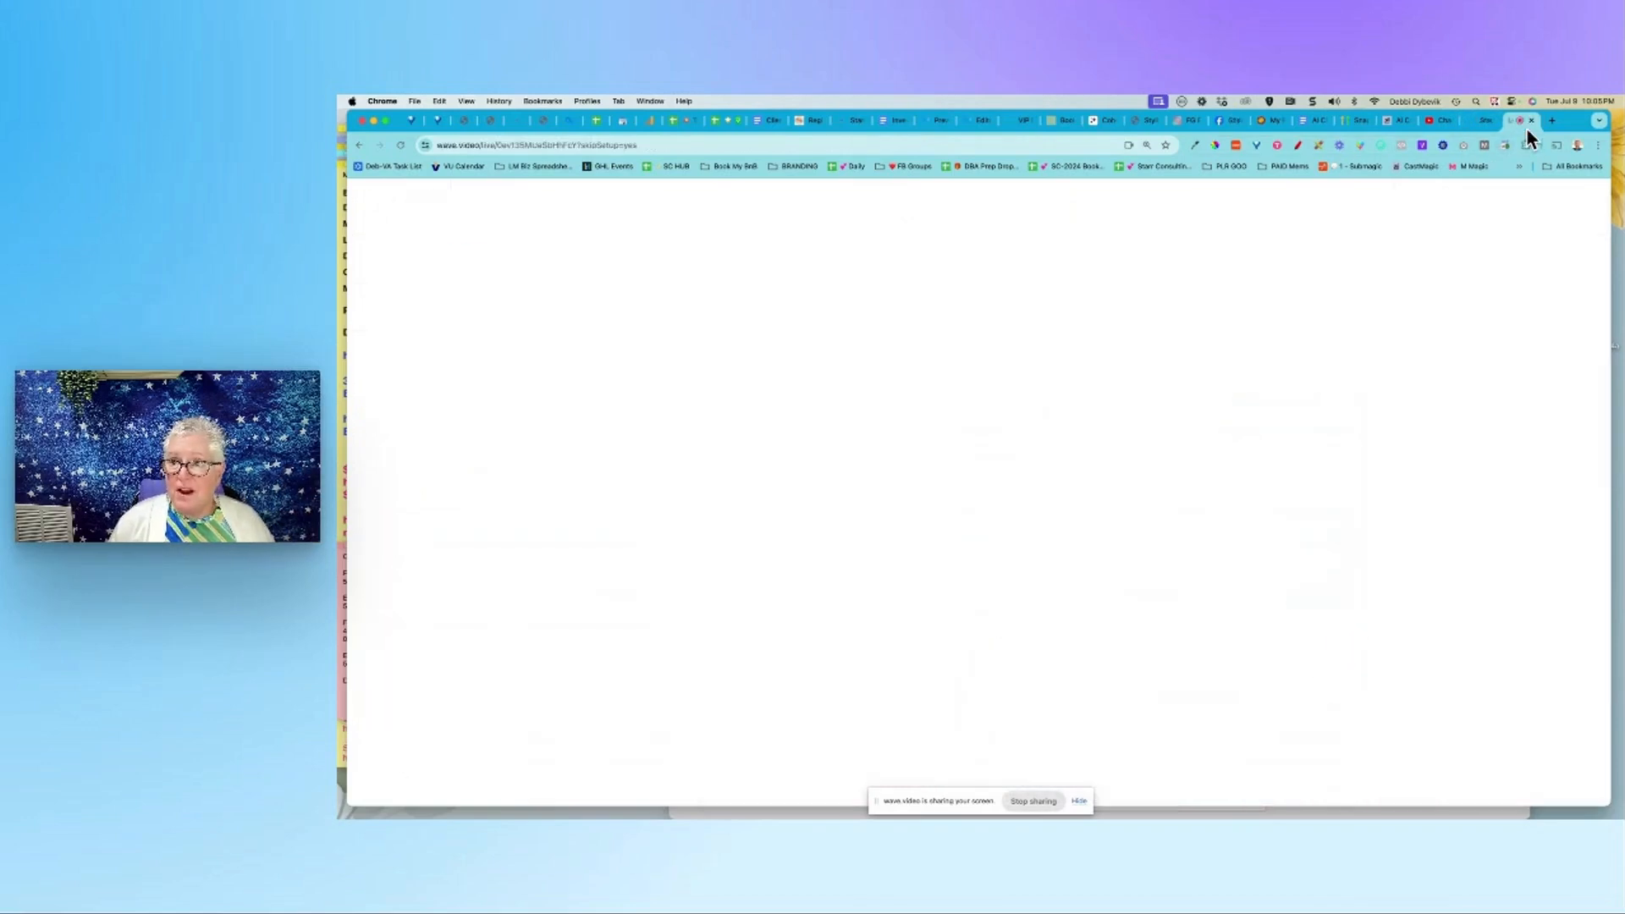
pyautogui.click(790, 634)
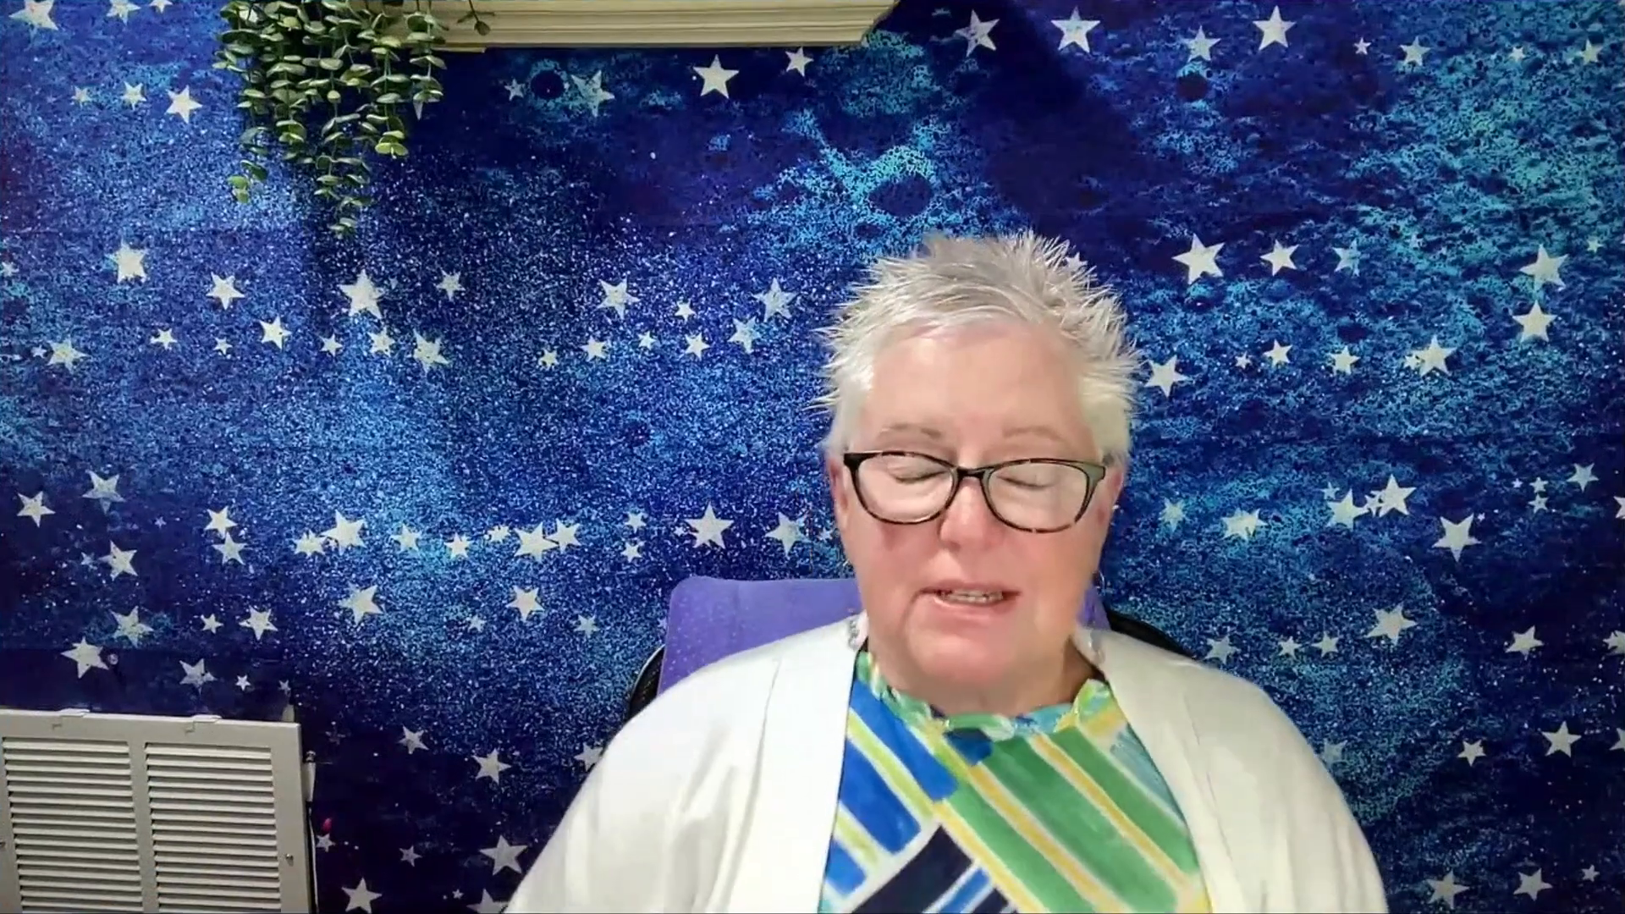